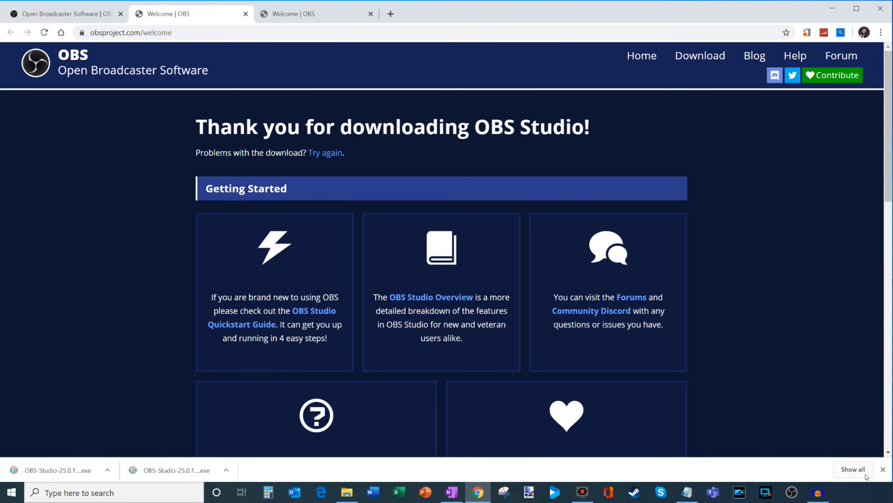
# Dismiss the browser's downloads bar, minimise the browser, and switch to OBS Studio with its window moved slightly higher on the desktop
pyautogui.click(883, 469)
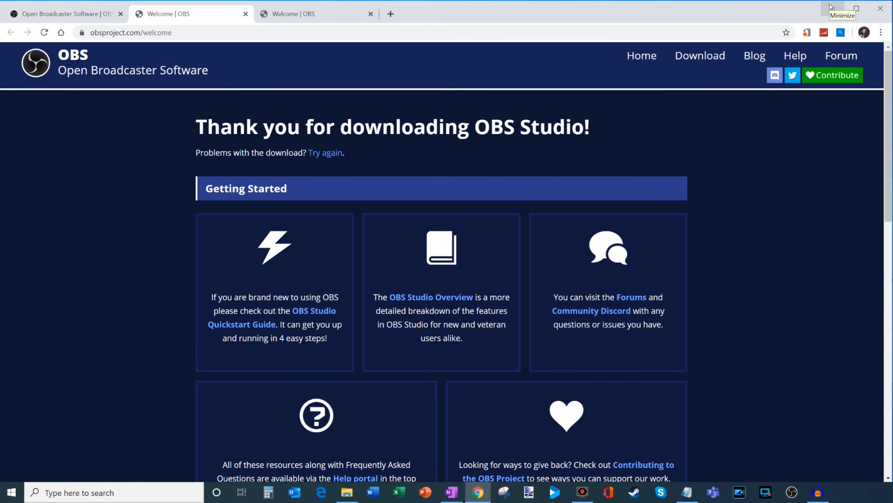
pyautogui.click(830, 6)
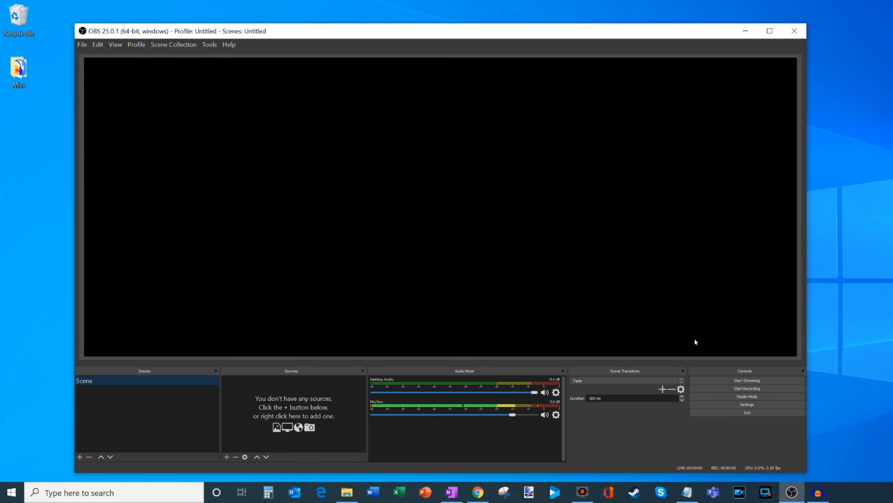
pyautogui.moveTo(539, 33); pyautogui.dragTo(538, 23)
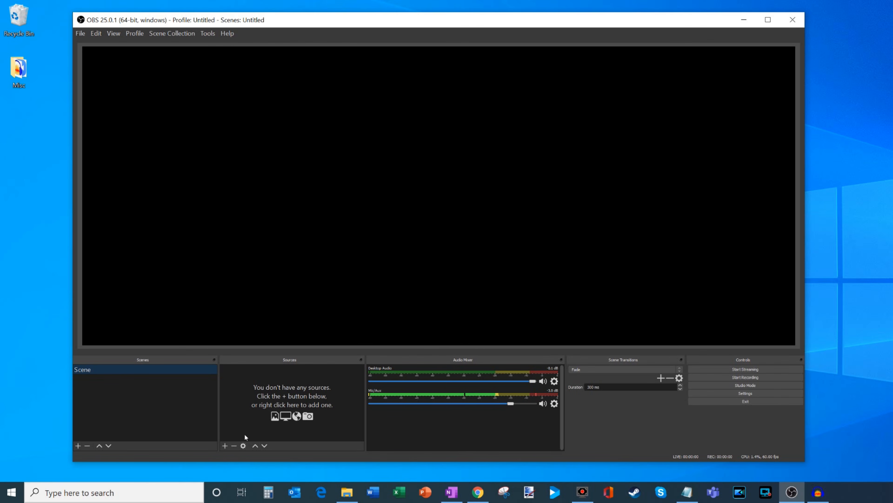
# Add a new Display Capture source for Display 1 (3440x1440) with cursor capture enabled
pyautogui.click(225, 446)
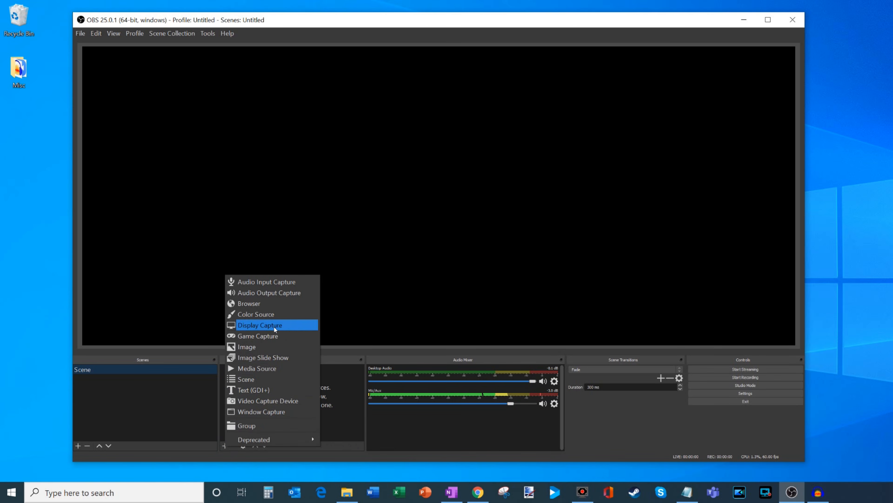
pyautogui.click(259, 325)
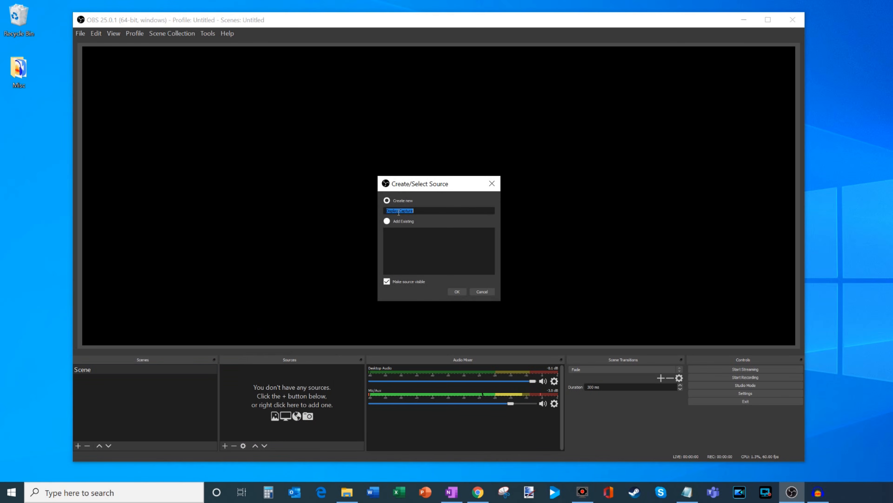
pyautogui.click(456, 291)
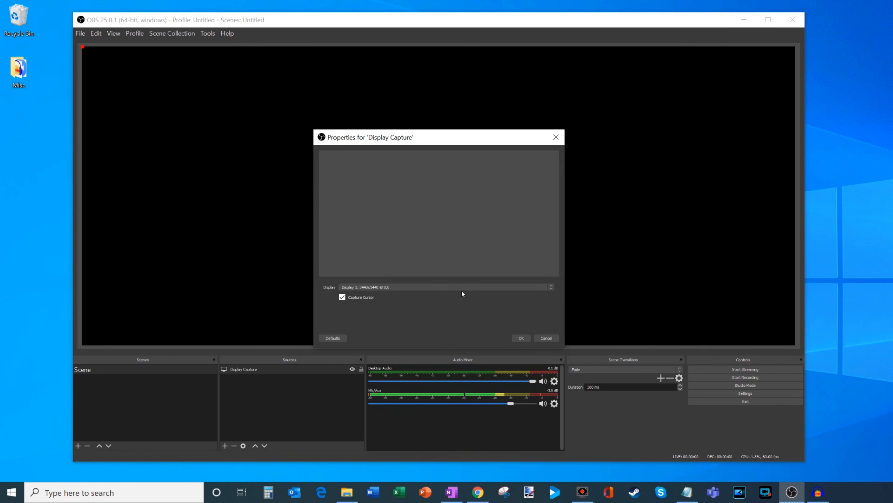
pyautogui.click(359, 287)
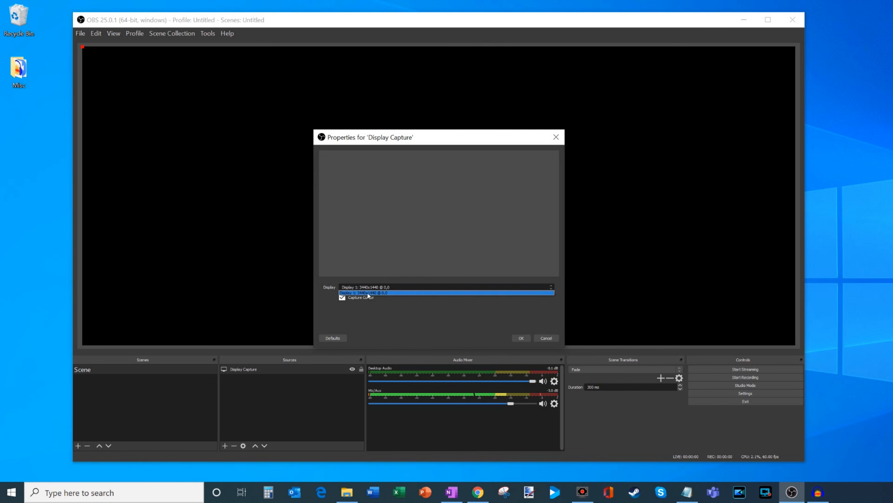
pyautogui.click(389, 292)
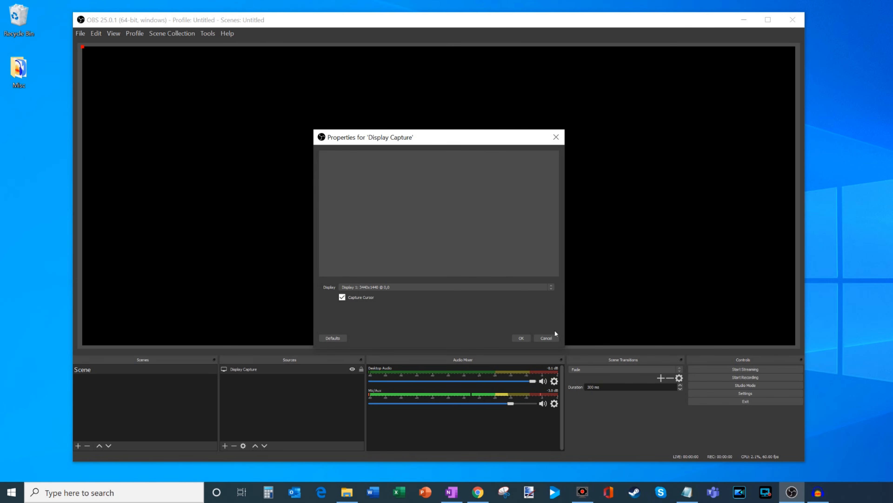
pyautogui.click(522, 338)
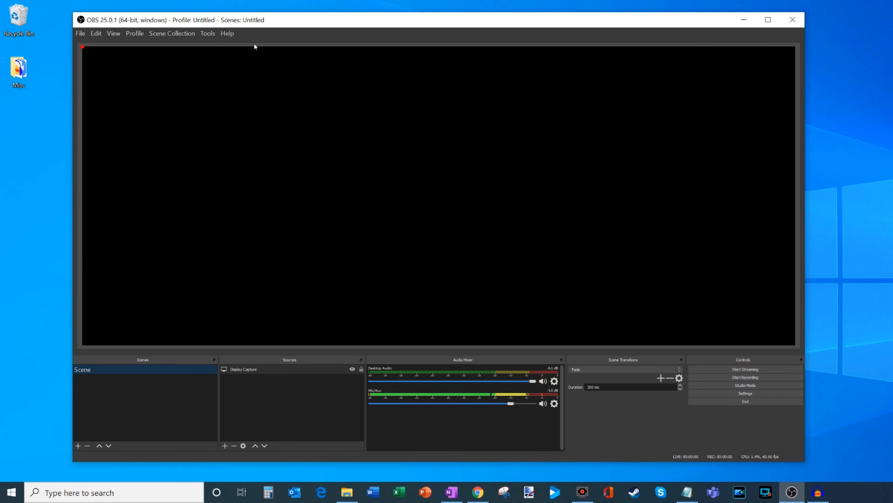
# Add a new Video Capture Device source for the Microsoft LifeCam and place its picture in the canvas's lower-right corner
pyautogui.click(225, 446)
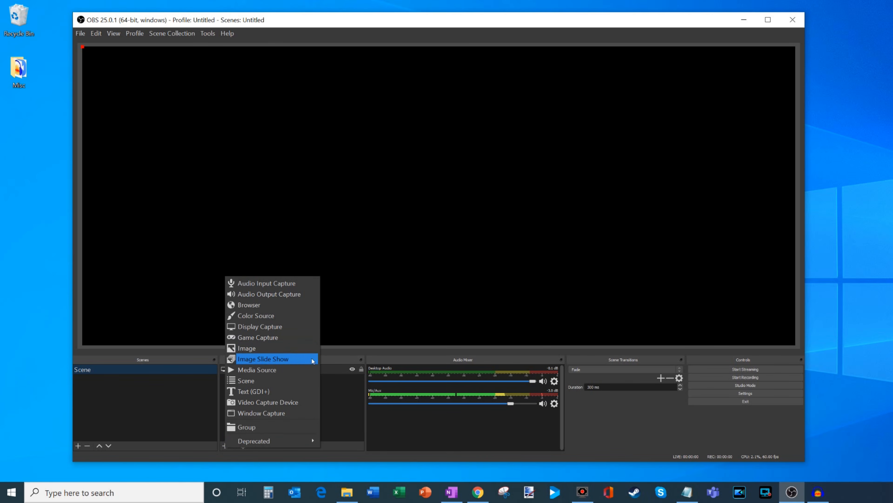
pyautogui.click(283, 405)
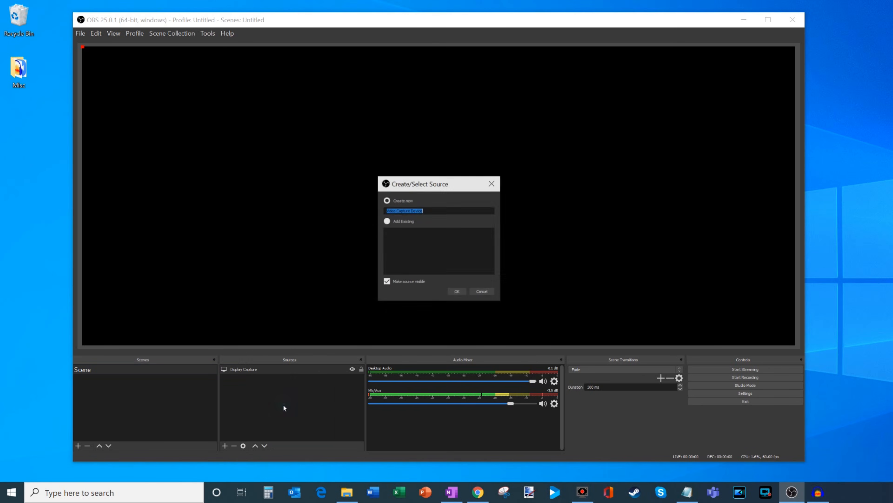
pyautogui.click(458, 291)
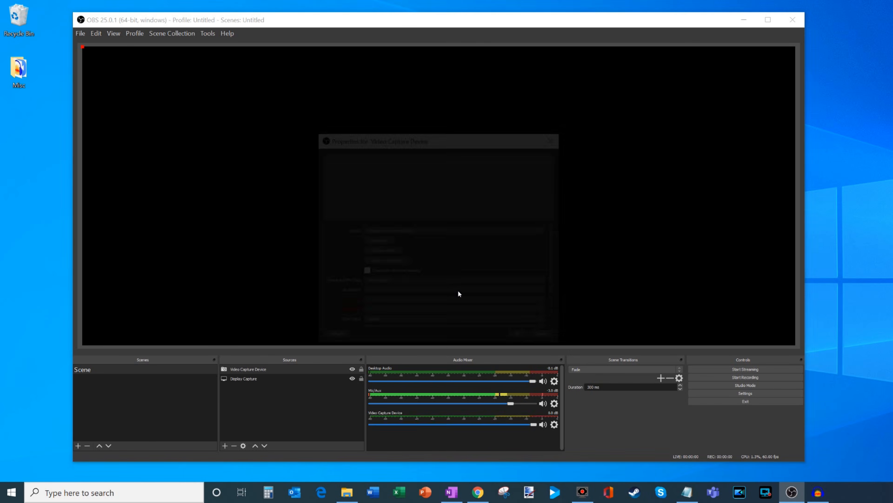
pyautogui.click(387, 251)
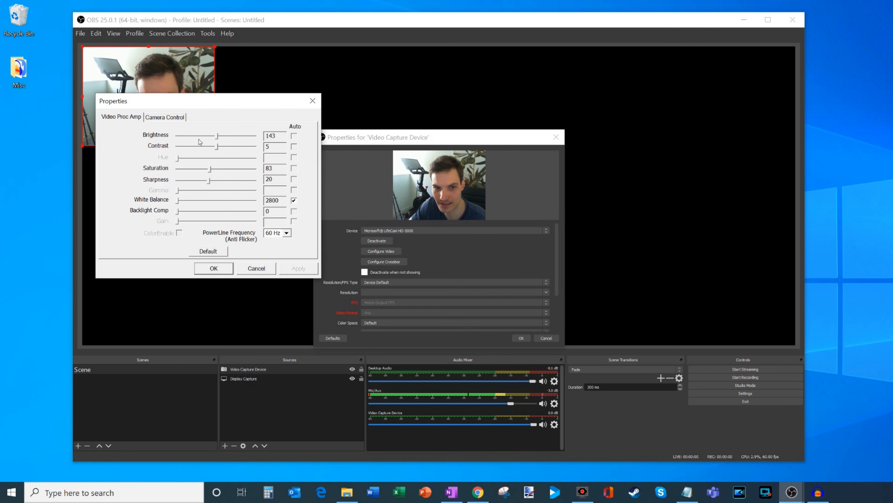
pyautogui.click(166, 118)
pyautogui.click(213, 268)
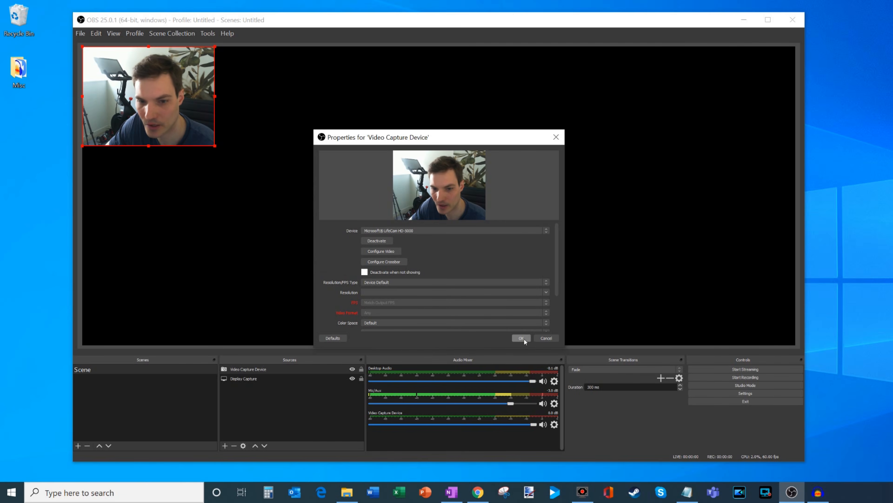
pyautogui.click(521, 338)
pyautogui.moveTo(164, 88); pyautogui.dragTo(723, 282)
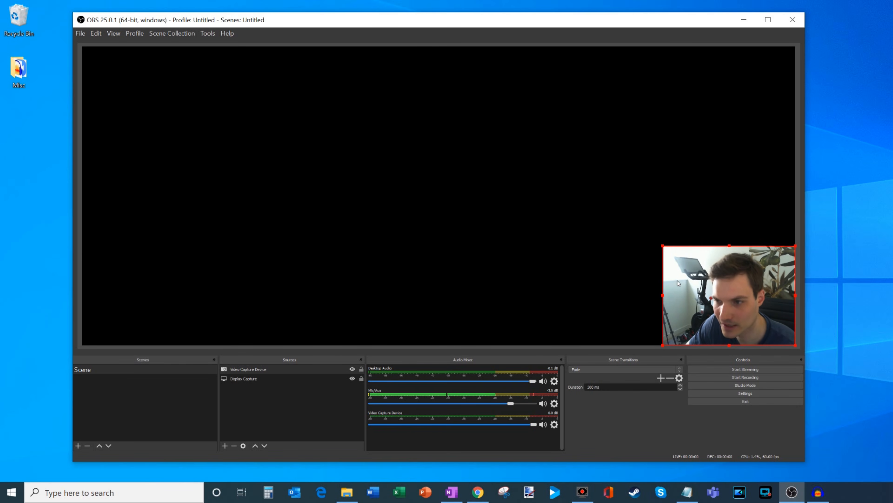
pyautogui.click(598, 280)
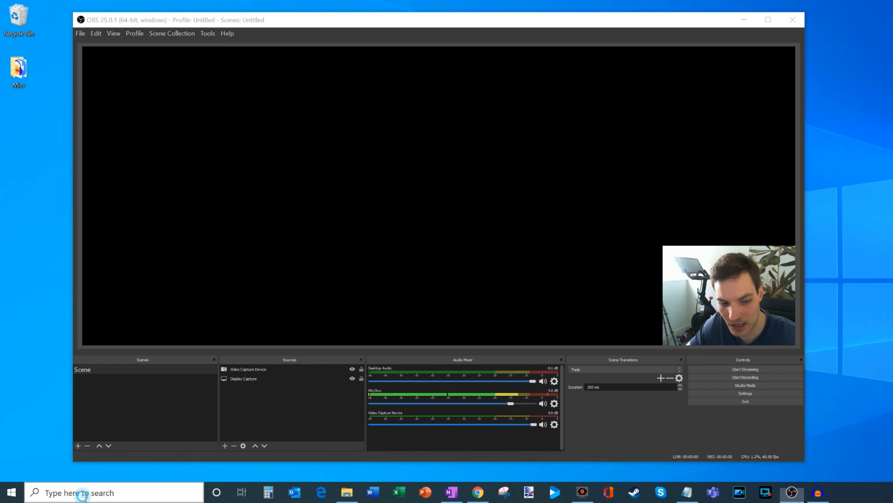
# Open the Windows Graphics settings and choose Desktop app as the app type to set a preference for
pyautogui.click(88, 493)
pyautogui.write('graphic settings')
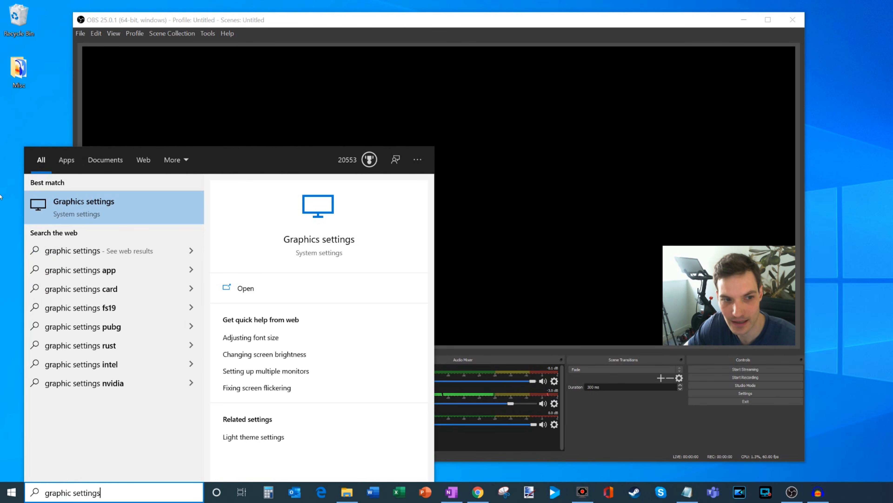
pyautogui.click(104, 203)
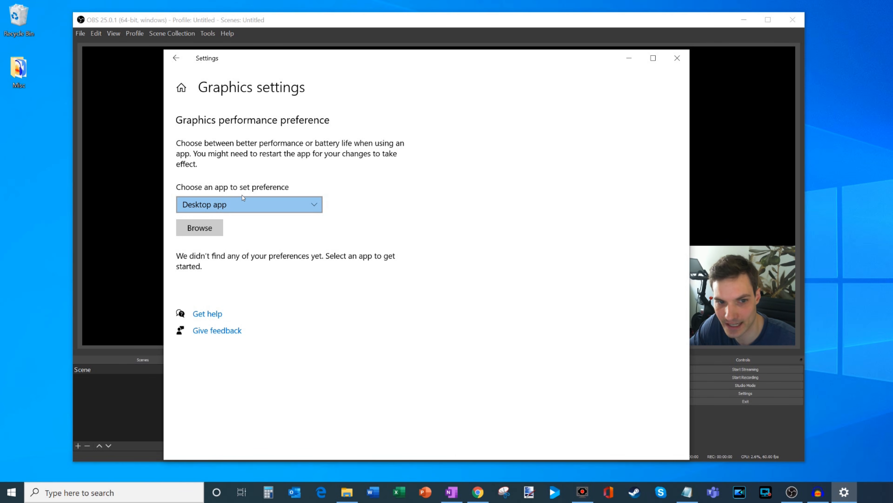
pyautogui.click(253, 203)
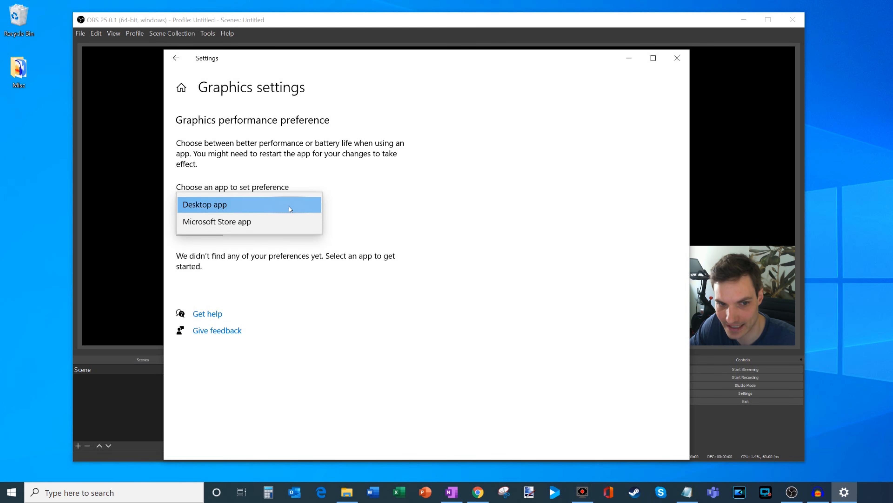
pyautogui.click(257, 205)
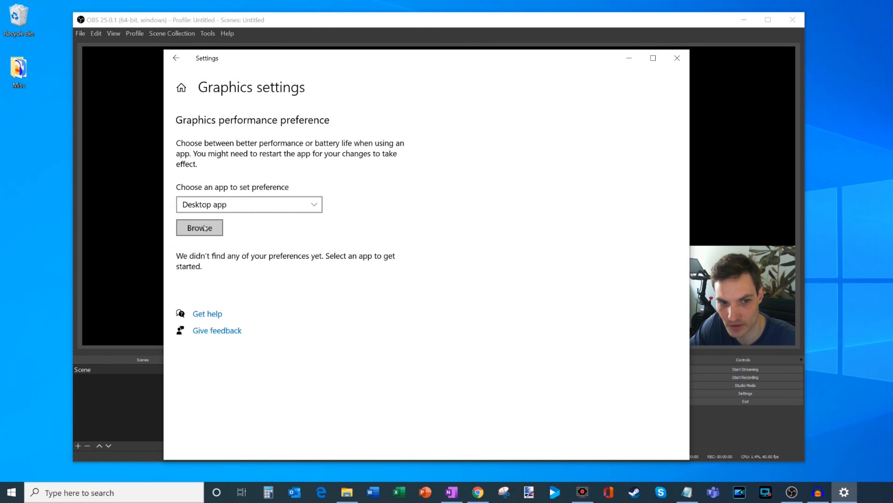
# Add the obs64 application from C:\Program Files\obs-studio\bin\64bit to the graphics performance preference list
pyautogui.click(200, 228)
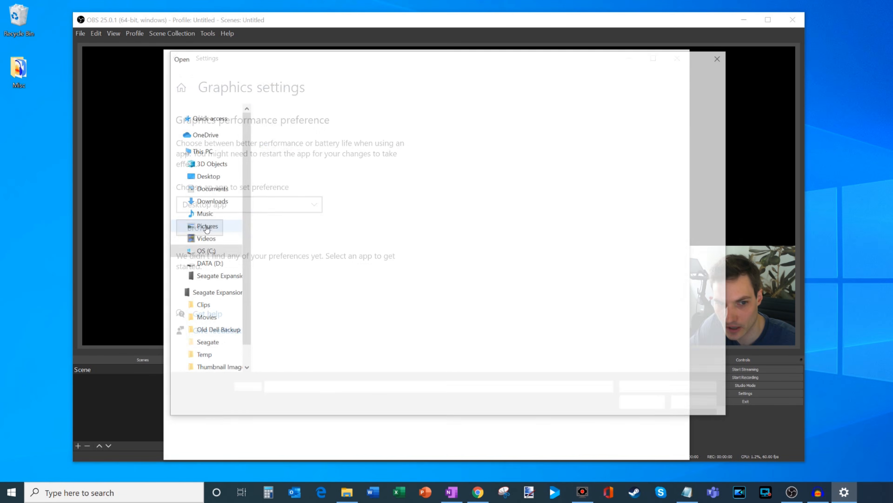
pyautogui.scroll(-1, 225, 228)
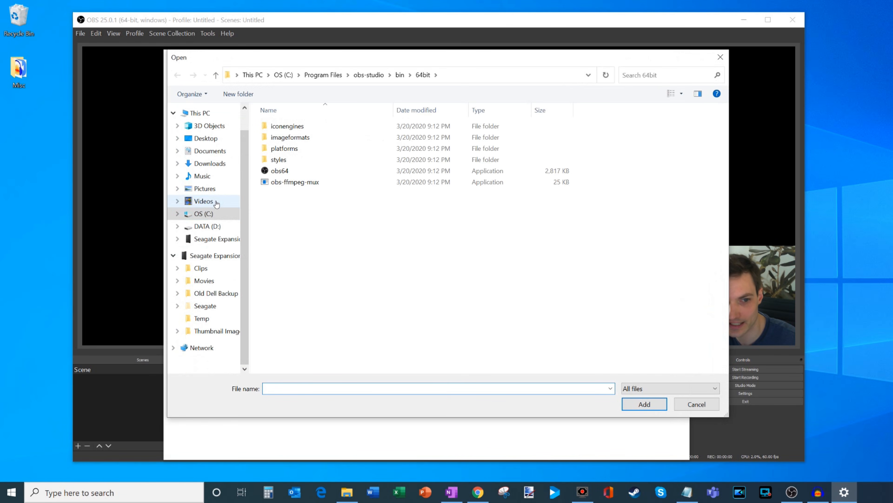
pyautogui.click(210, 213)
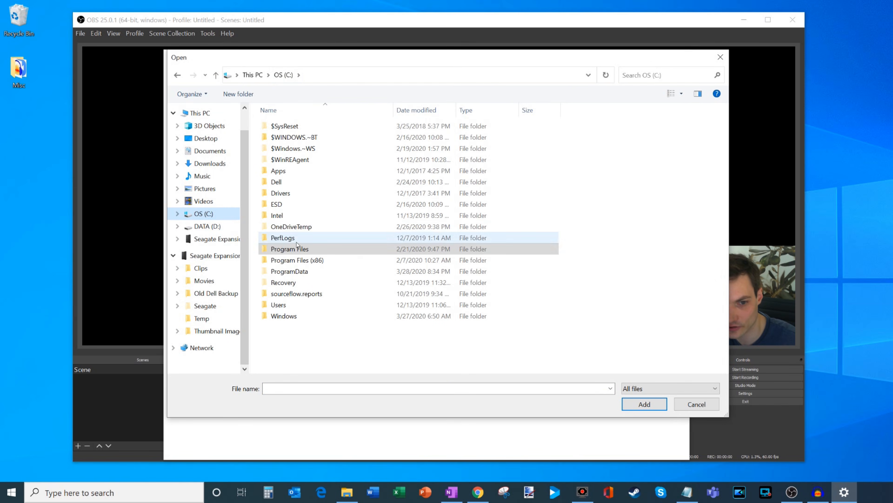
pyautogui.doubleClick(299, 250)
pyautogui.click(298, 229)
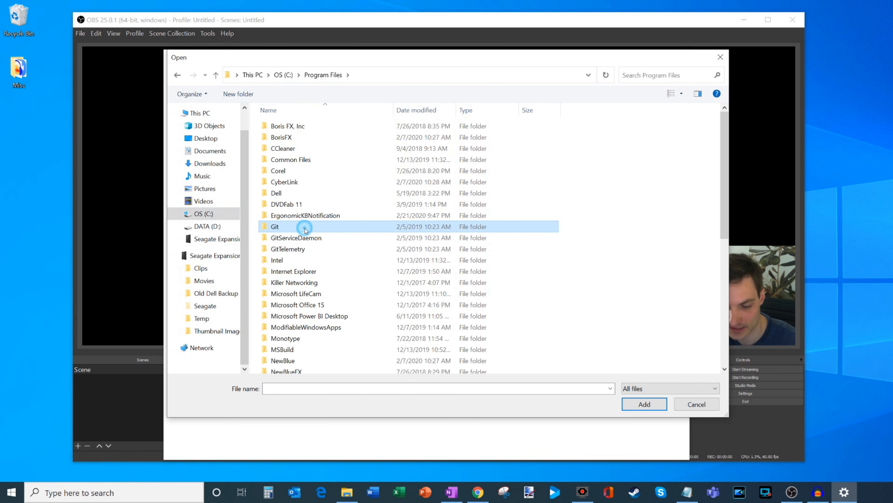
pyautogui.write('obs')
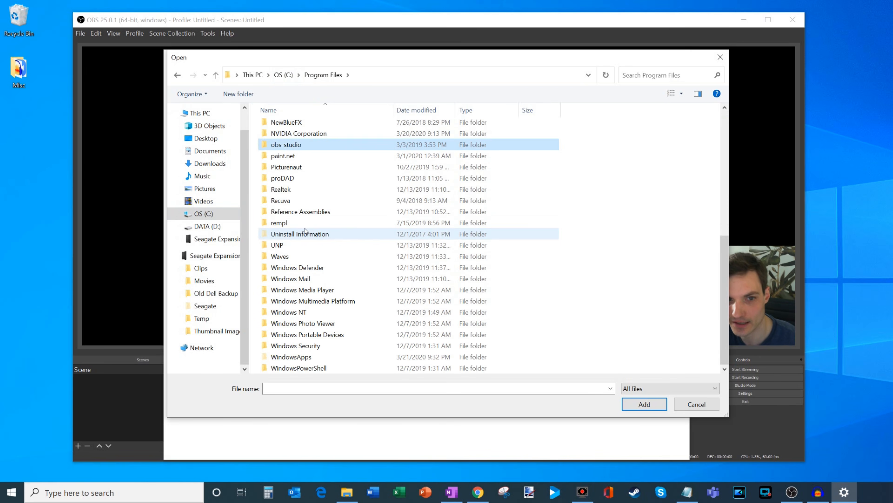
pyautogui.doubleClick(293, 144)
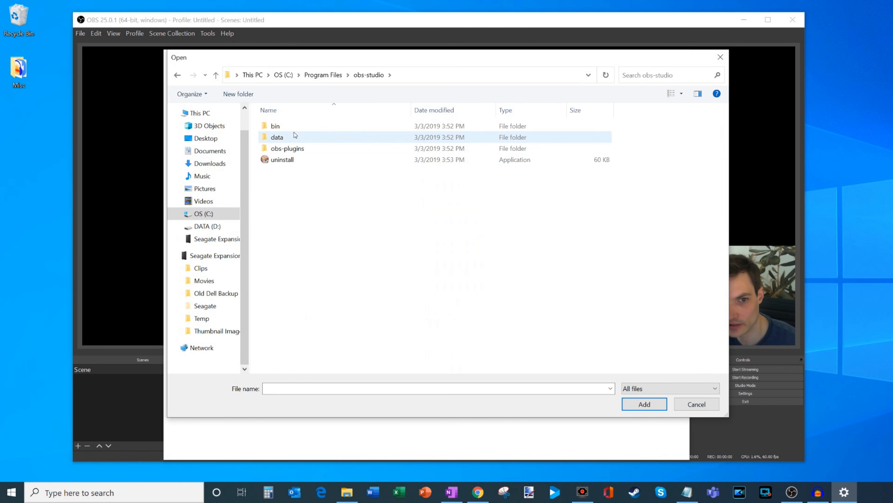
pyautogui.doubleClick(298, 128)
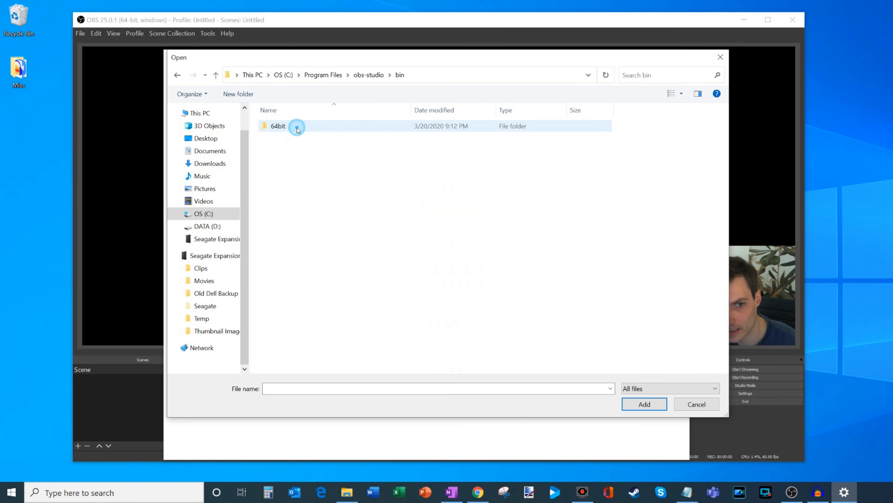
pyautogui.doubleClick(297, 127)
pyautogui.click(301, 173)
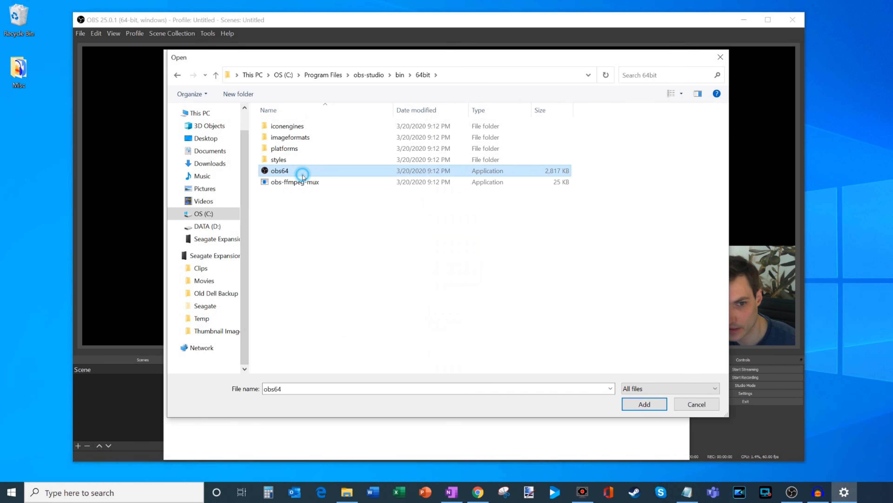
pyautogui.click(644, 404)
# Set OBS Studio's graphics preference to Power saving and save it
pyautogui.click(325, 304)
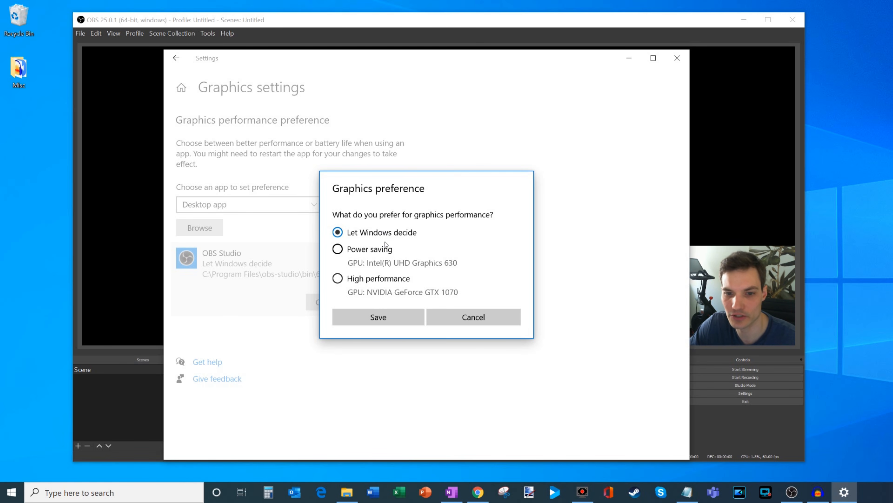
pyautogui.click(382, 251)
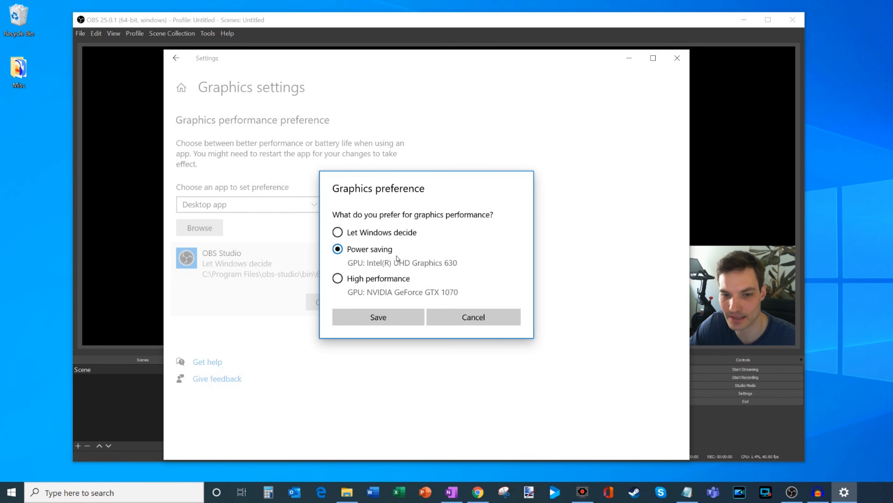
pyautogui.click(390, 321)
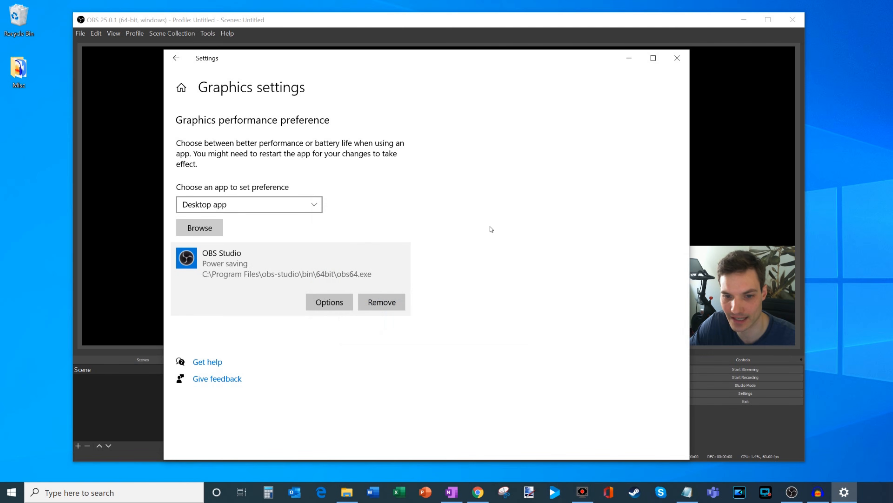
# Close the Settings window, restart OBS Studio and shift its window slightly to the left on the desktop
pyautogui.click(677, 58)
pyautogui.click(792, 19)
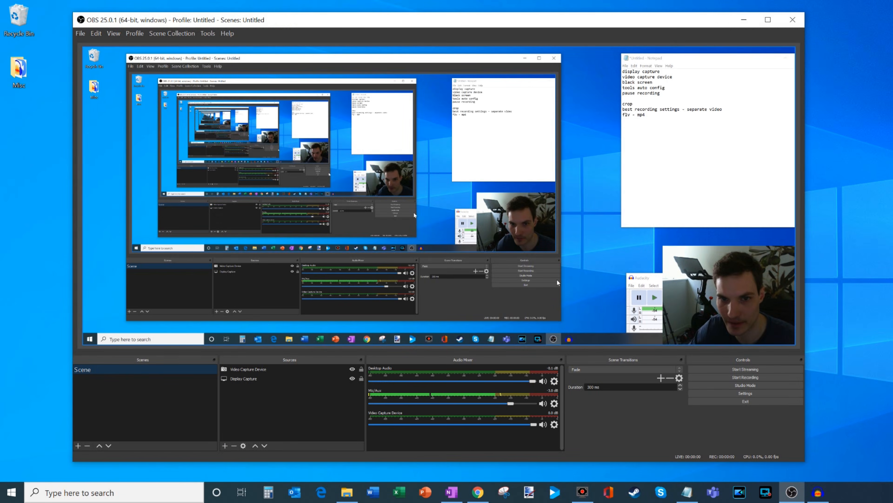
pyautogui.moveTo(351, 11); pyautogui.dragTo(327, 11)
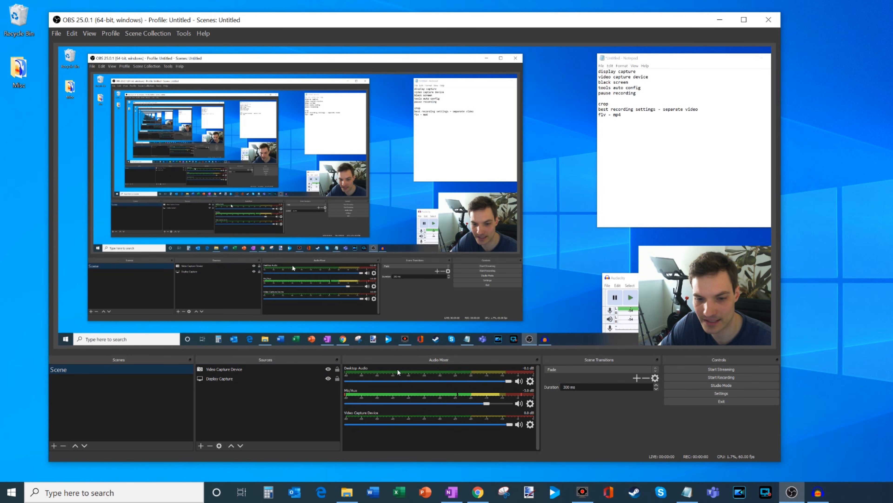
# Raise the Desktop Audio level to 0.0 dB in the audio mixer
pyautogui.moveTo(508, 381)
pyautogui.mouseDown()
pyautogui.moveTo(404, 381)
pyautogui.moveTo(511, 381)
pyautogui.mouseUp()
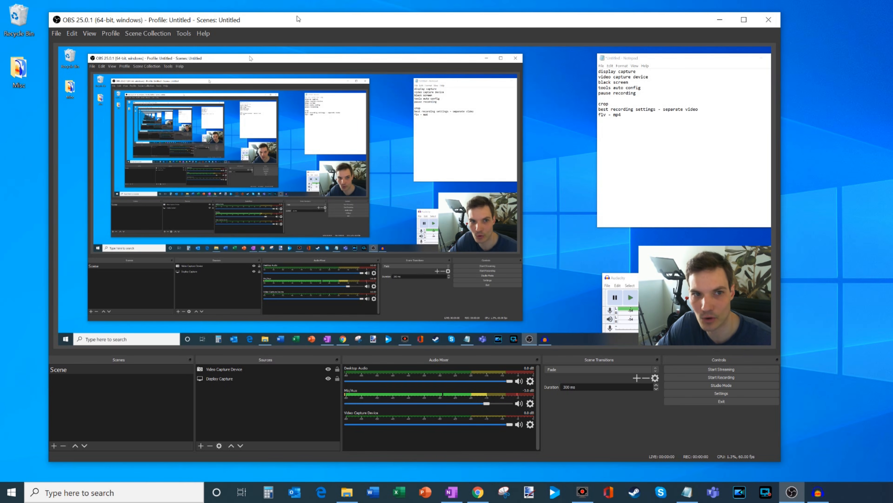
# Start the Auto-Configuration Wizard and choose to optimize just for recording, without streaming
pyautogui.click(184, 34)
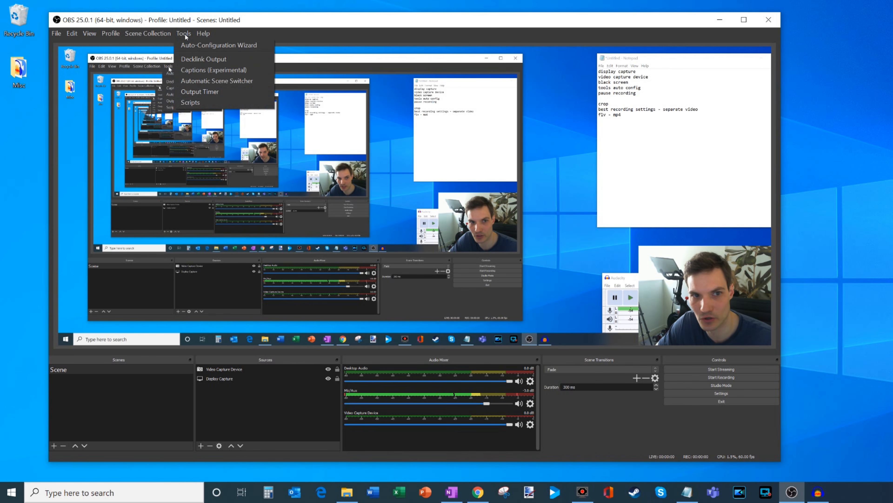
pyautogui.click(218, 45)
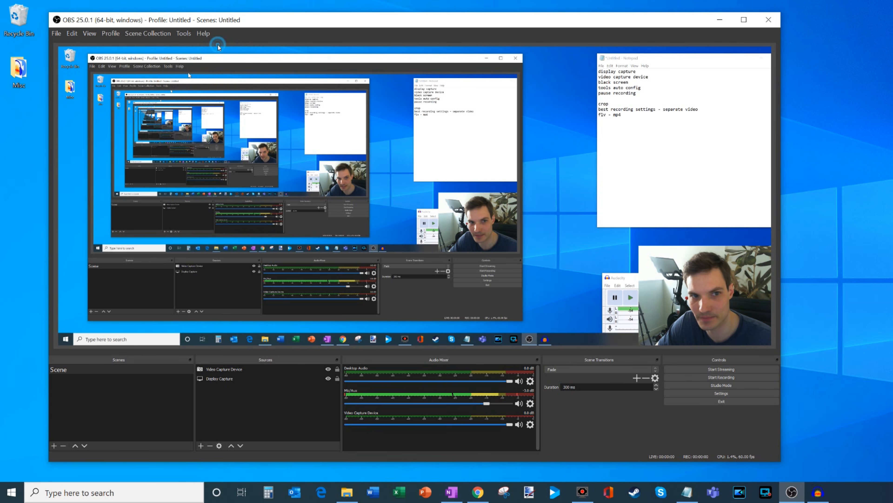
pyautogui.moveTo(423, 180); pyautogui.dragTo(421, 149)
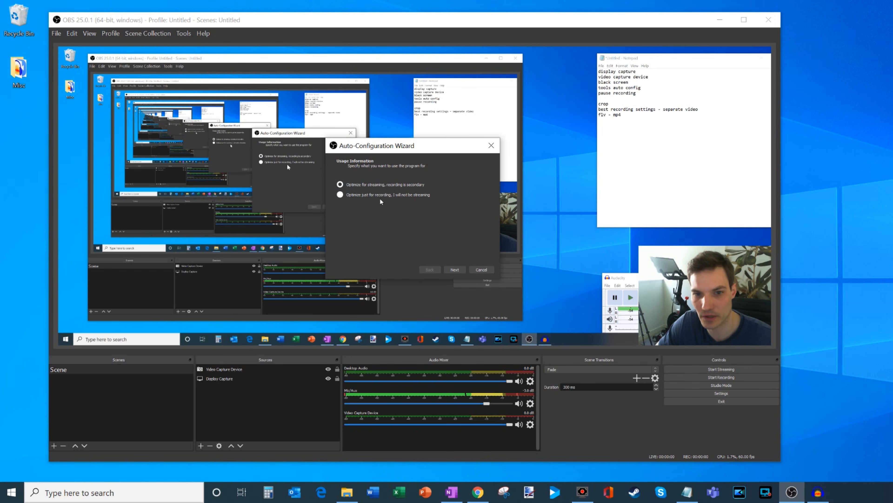
pyautogui.click(385, 196)
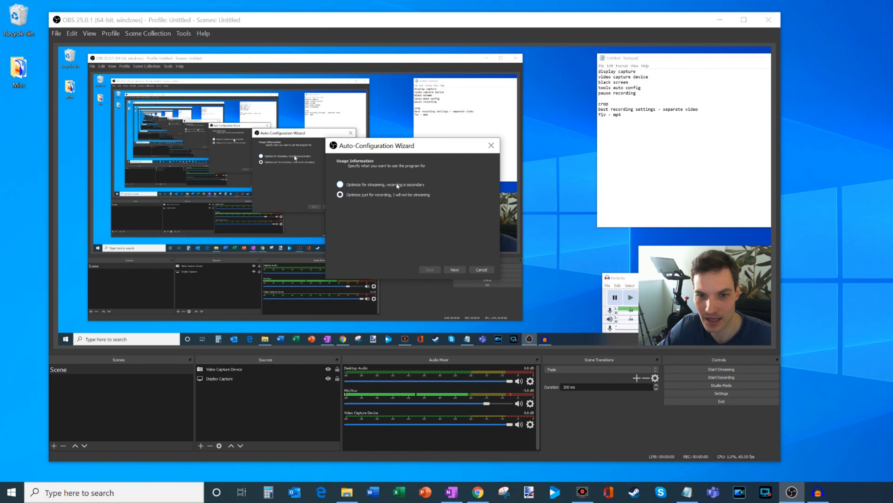
pyautogui.click(454, 269)
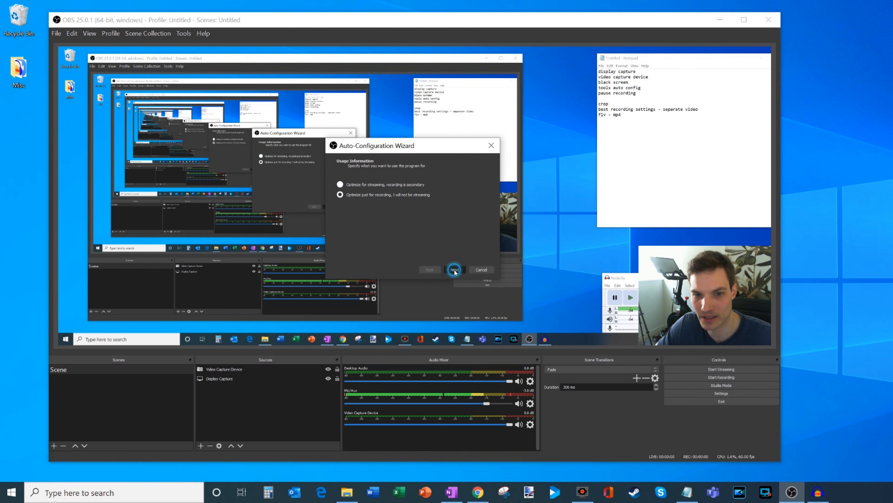
# Keep the current 3440x1440 canvas resolution and the FPS option "Either 60 or 30, but prefer 60 when possible", and finish the wizard
pyautogui.click(447, 181)
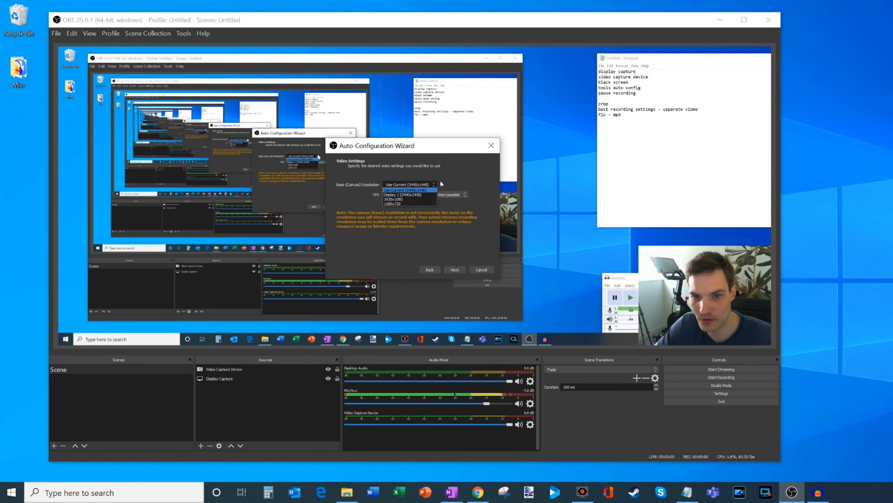
pyautogui.click(419, 195)
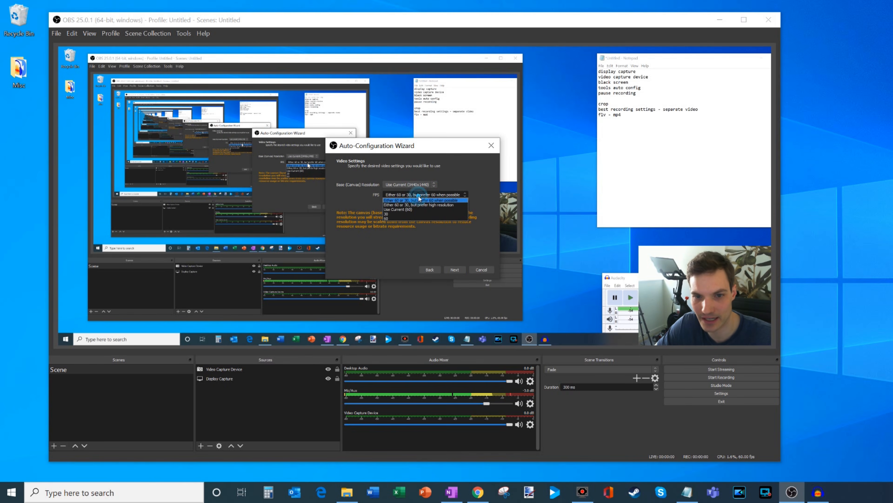
pyautogui.click(452, 200)
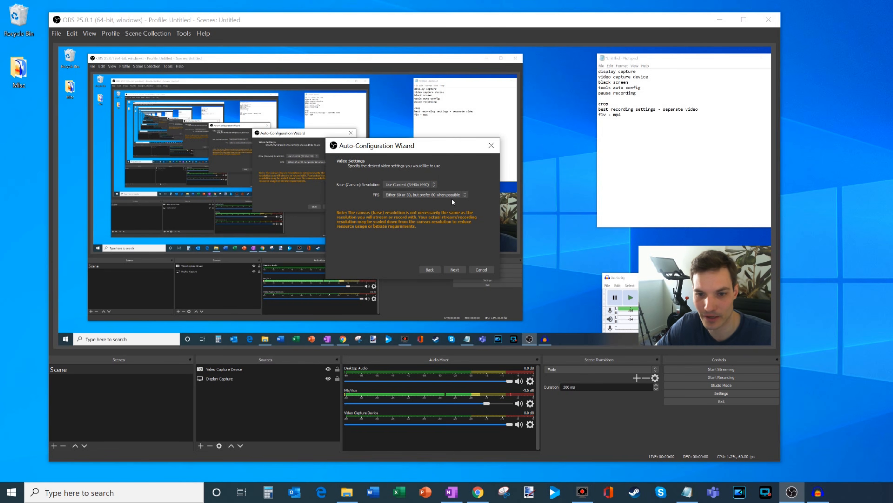
pyautogui.click(453, 269)
pyautogui.click(447, 270)
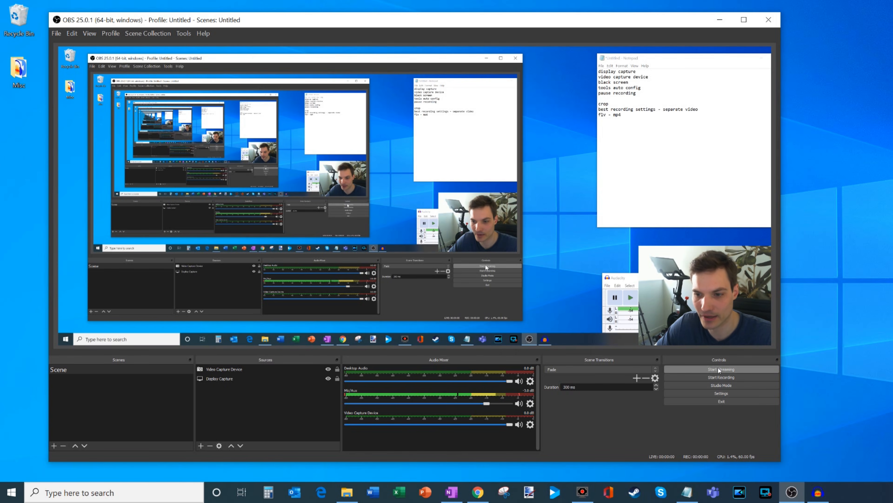
# Start a recording, pause it and resume it
pyautogui.click(744, 376)
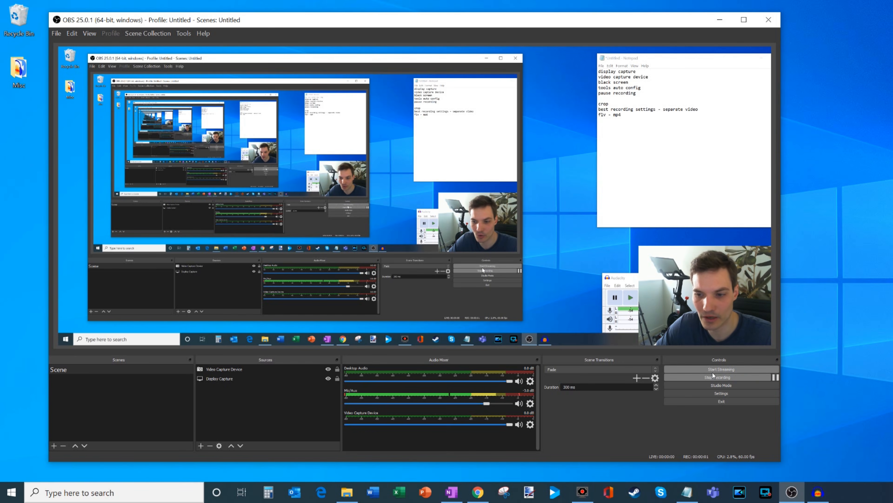
pyautogui.click(775, 377)
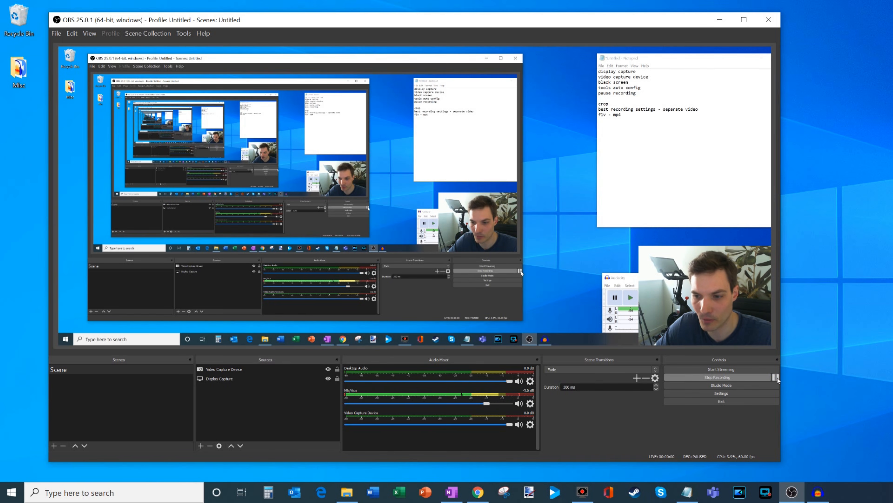
pyautogui.click(777, 377)
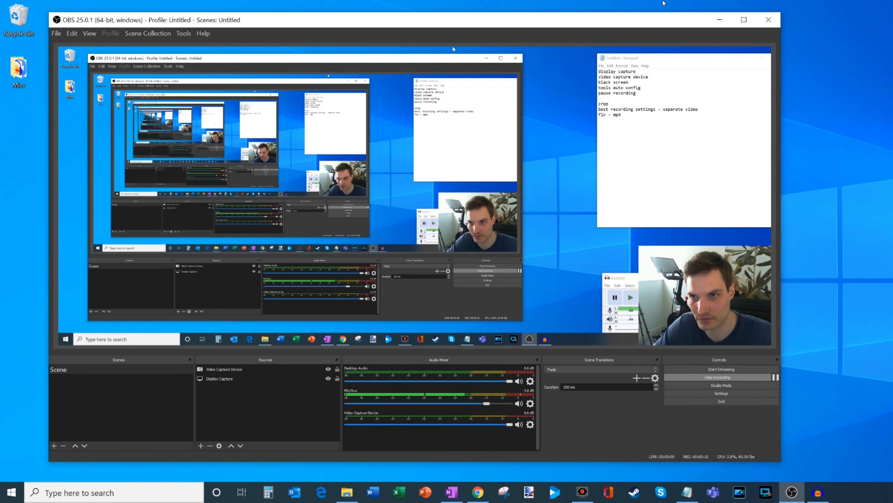
# Minimize OBS while it records, switch to the Office app's Word page, and widen and reposition its window on the desktop
pyautogui.click(722, 21)
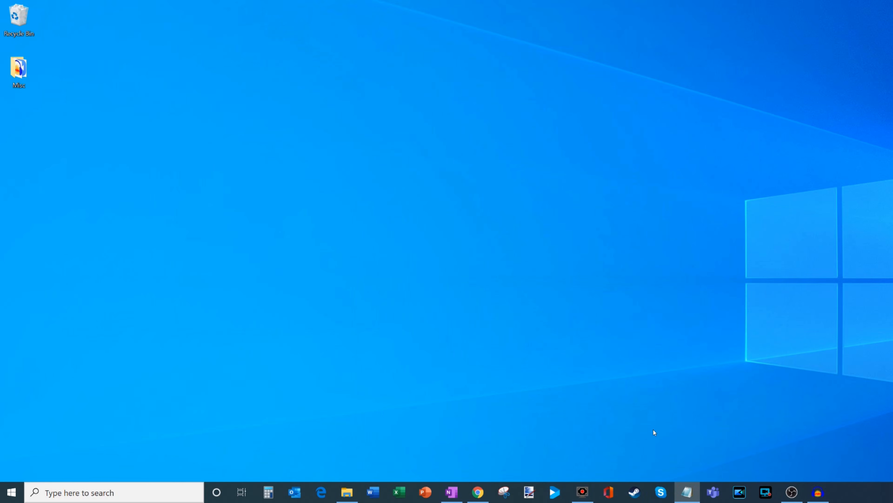
pyautogui.click(610, 492)
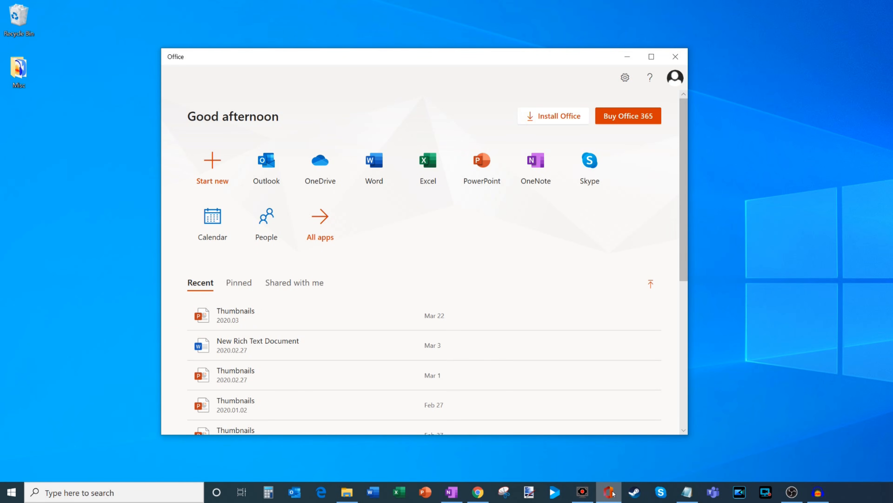
pyautogui.moveTo(614, 494)
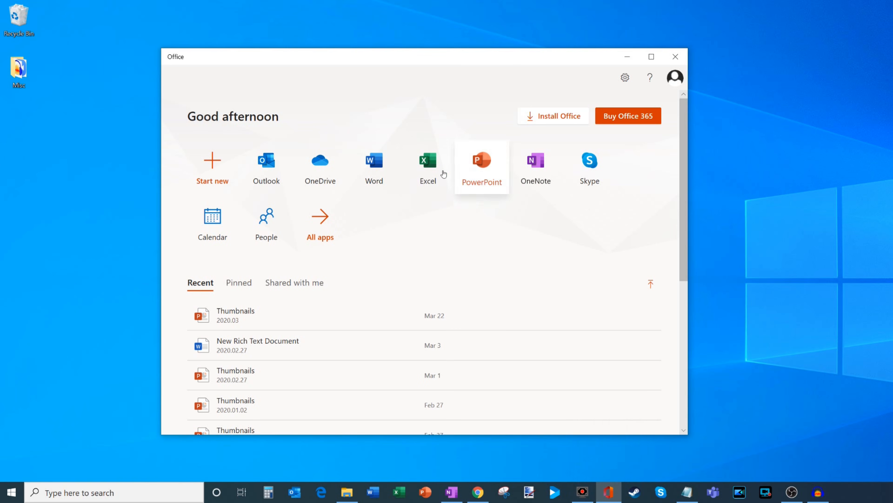
pyautogui.click(386, 173)
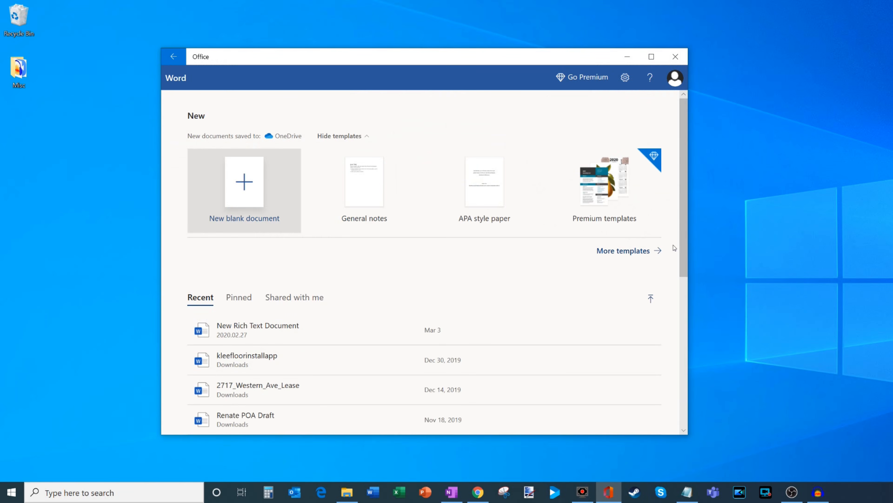
pyautogui.moveTo(688, 241); pyautogui.dragTo(769, 236)
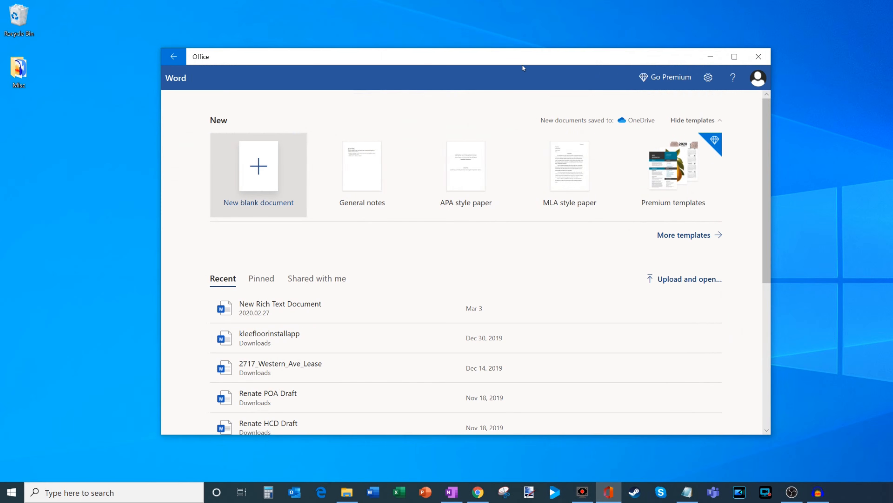
pyautogui.moveTo(524, 65); pyautogui.dragTo(429, 53)
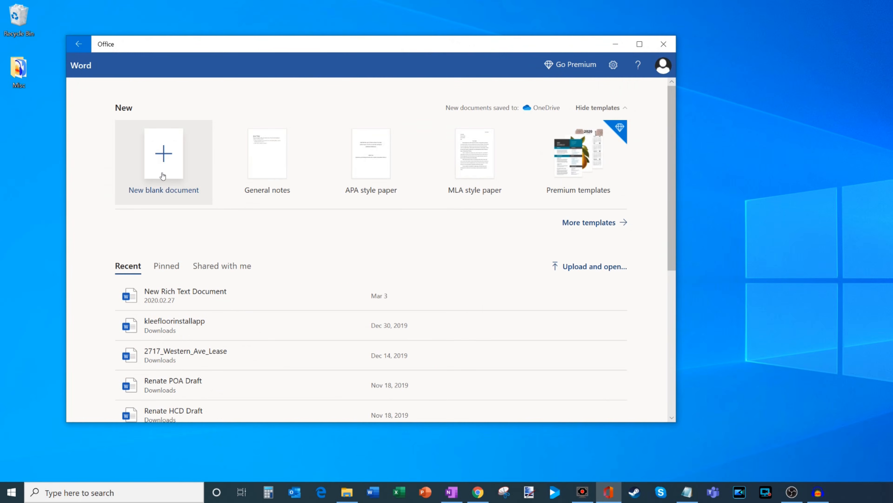
pyautogui.scroll(-8, 349, 309)
pyautogui.scroll(8, 359, 309)
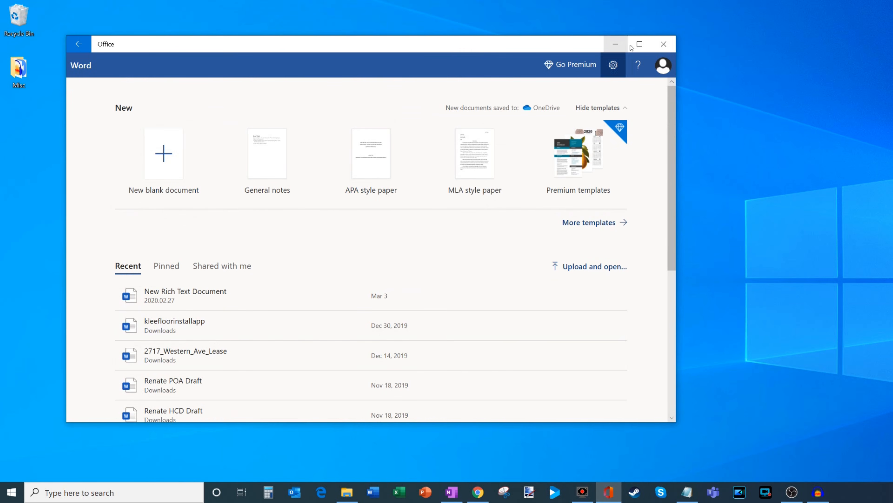
# Minimize the Office app, return to OBS Studio and stop the recording
pyautogui.click(616, 44)
pyautogui.click(791, 493)
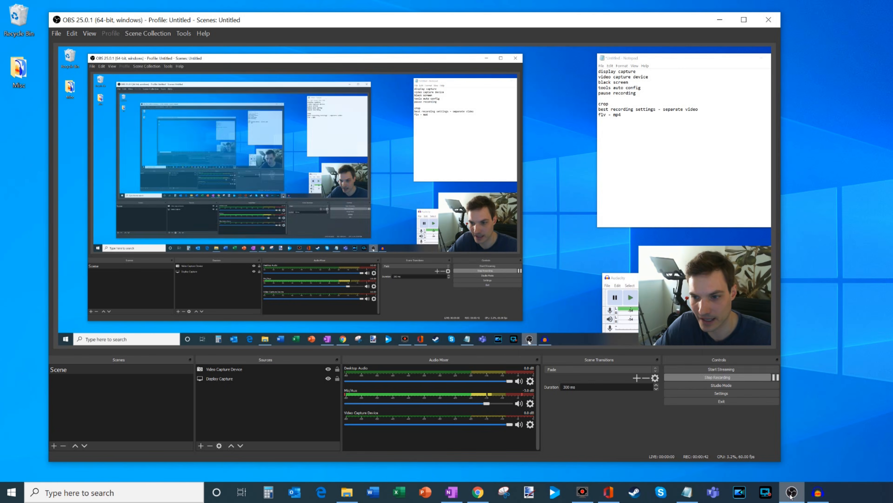
pyautogui.click(767, 377)
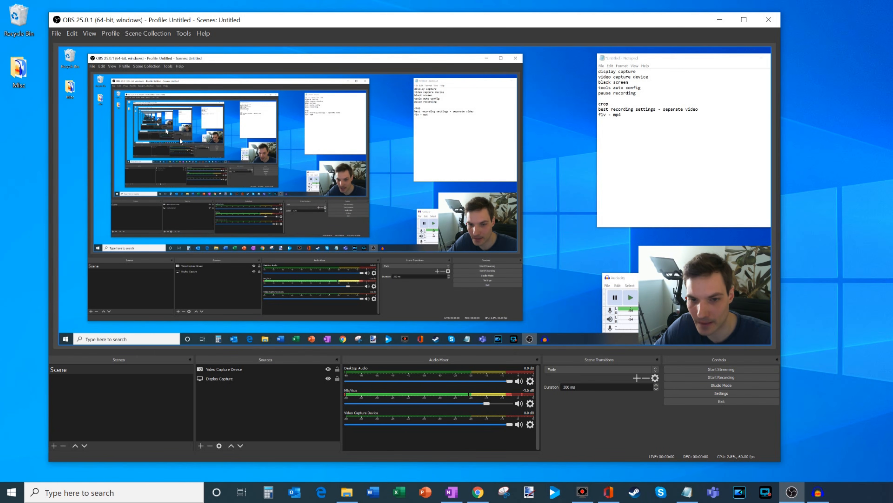
pyautogui.click(60, 35)
pyautogui.click(66, 42)
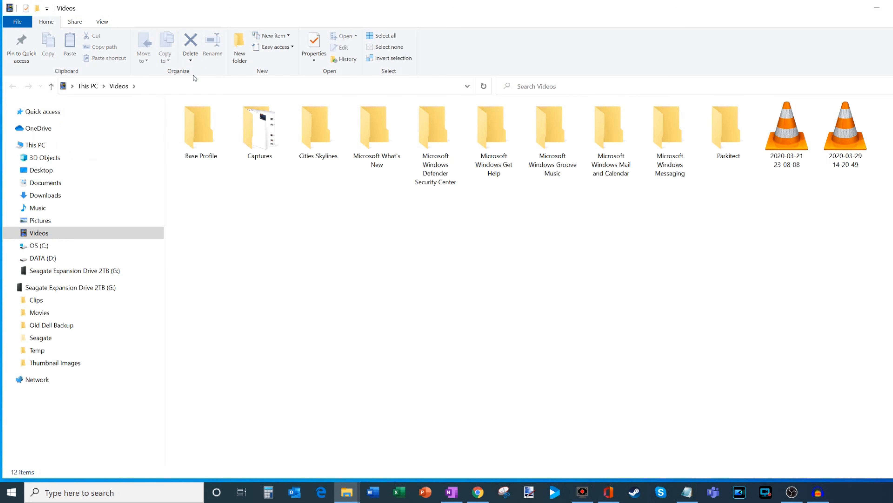
pyautogui.doubleClick(853, 138)
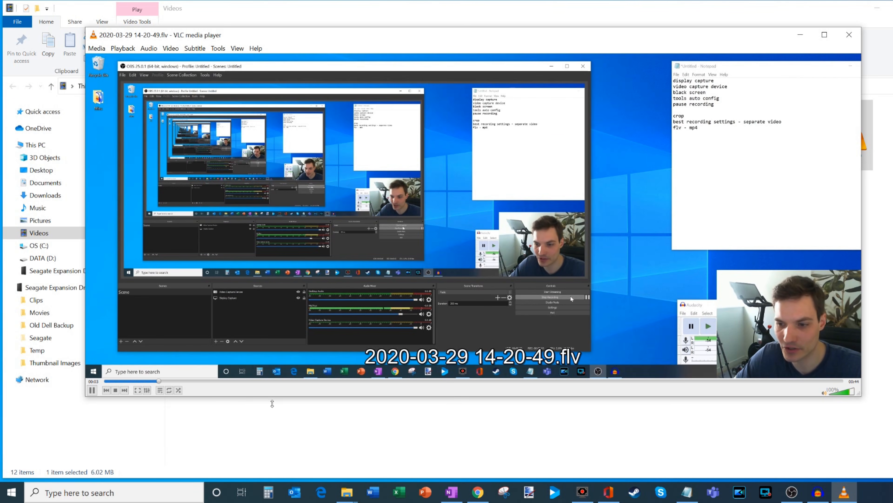
pyautogui.click(325, 381)
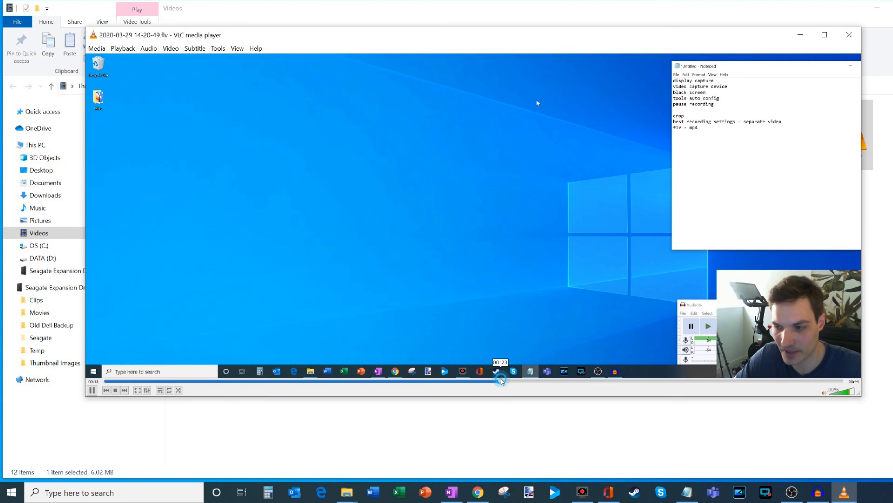
pyautogui.click(563, 380)
pyautogui.click(659, 380)
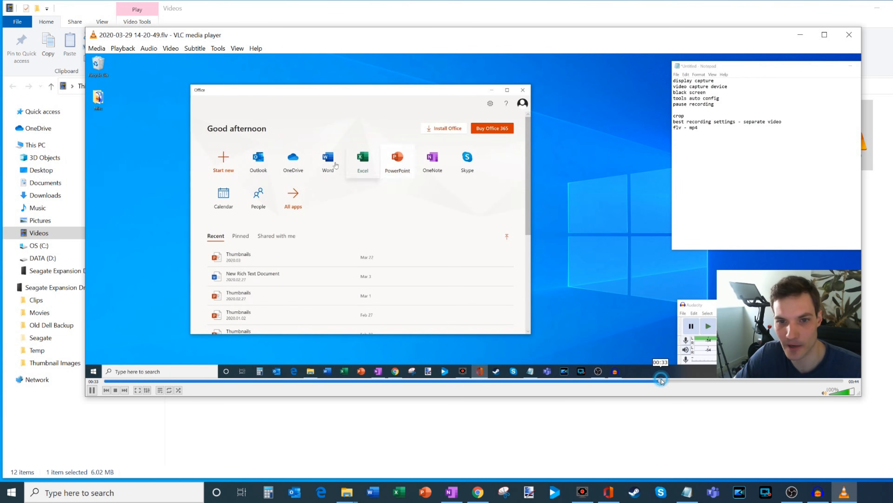
pyautogui.click(849, 34)
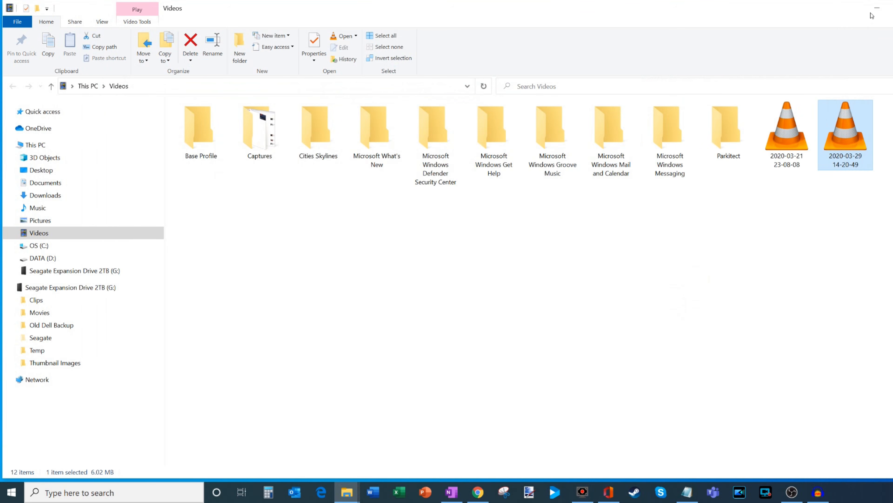
pyautogui.rightClick(850, 155)
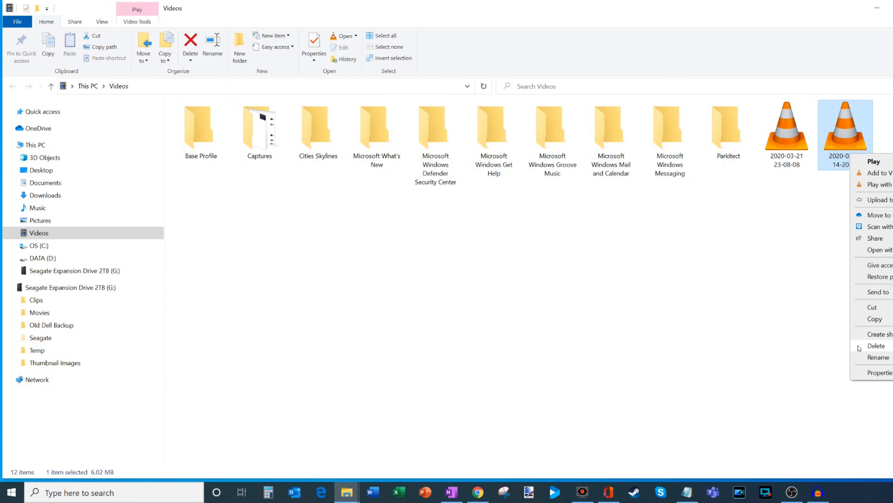
pyautogui.click(871, 370)
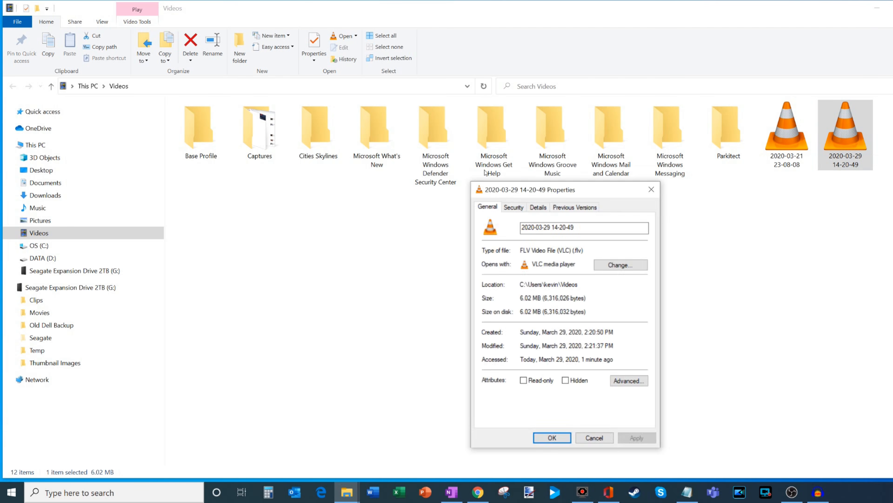
pyautogui.click(457, 116)
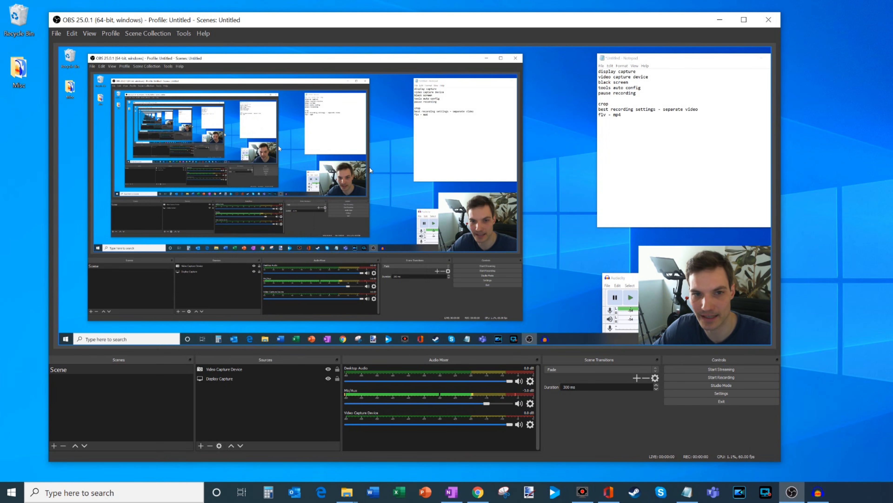
pyautogui.click(56, 34)
pyautogui.click(56, 34)
pyautogui.click(59, 35)
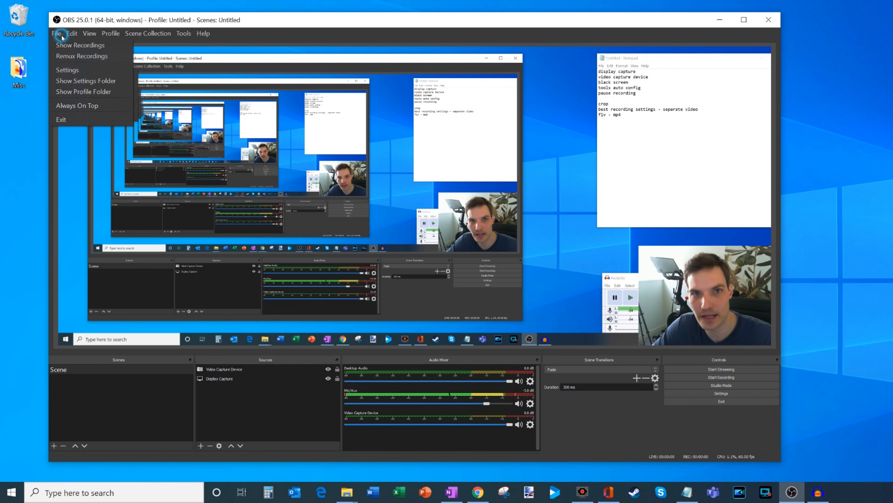
pyautogui.click(67, 55)
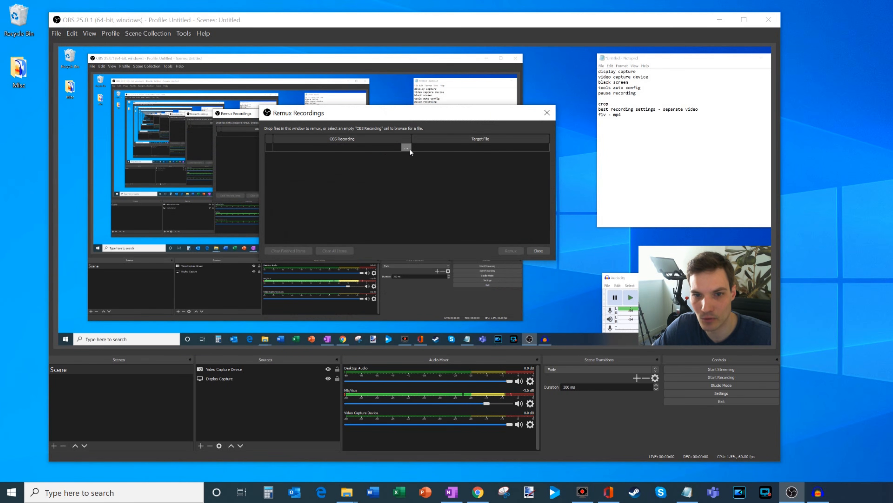
pyautogui.click(407, 148)
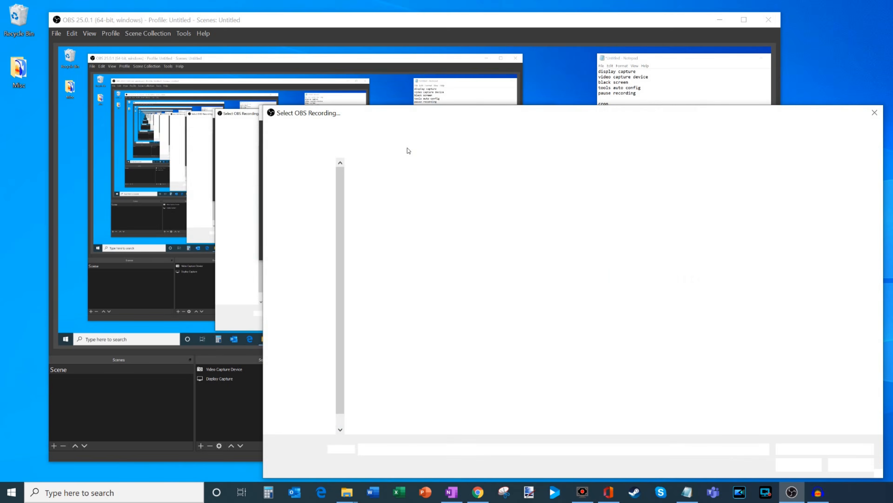
pyautogui.click(503, 285)
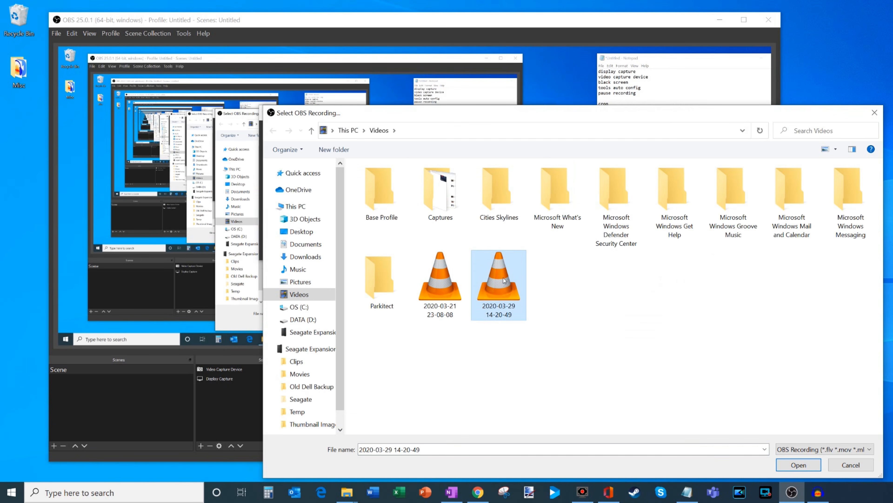
pyautogui.doubleClick(503, 285)
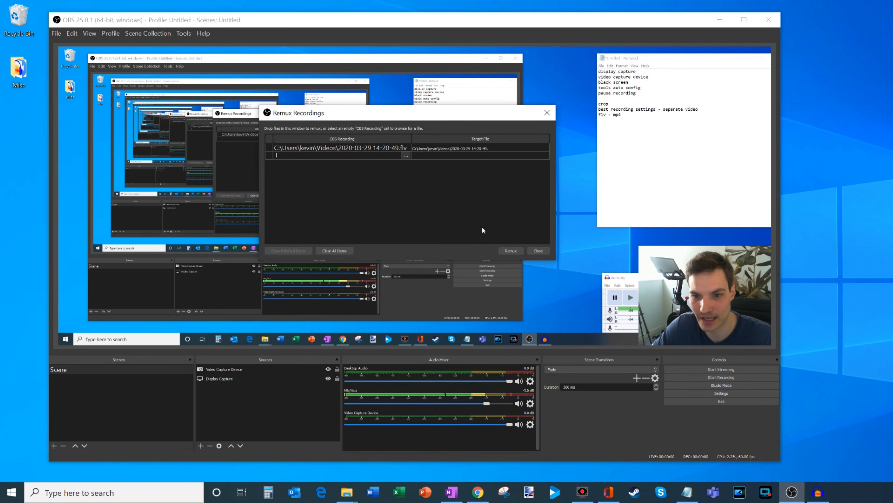
pyautogui.click(511, 251)
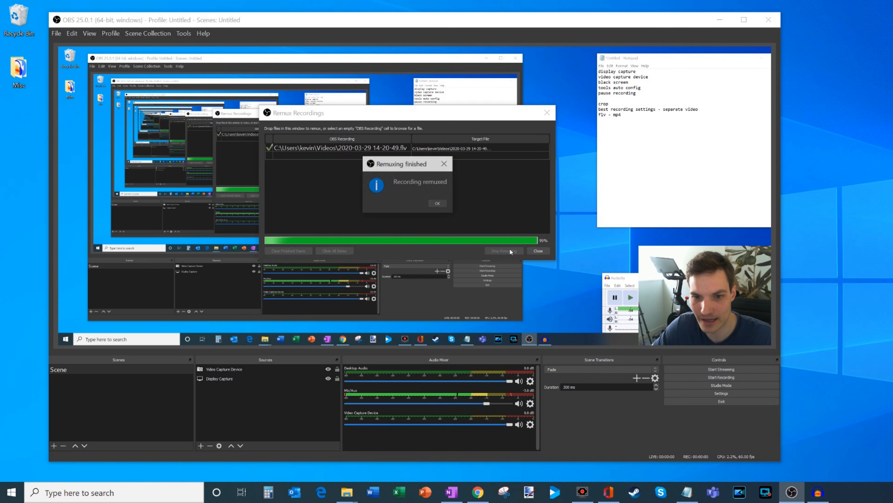
# Close Remux Recordings and play the remuxed recording from the Videos folder, skipping ahead through it before closing the player
pyautogui.click(436, 202)
pyautogui.click(541, 252)
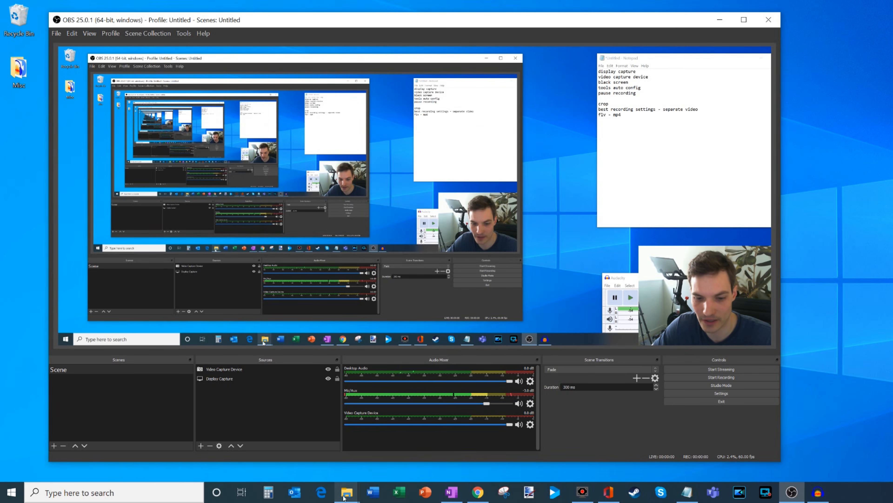
pyautogui.moveTo(345, 496)
pyautogui.click(392, 454)
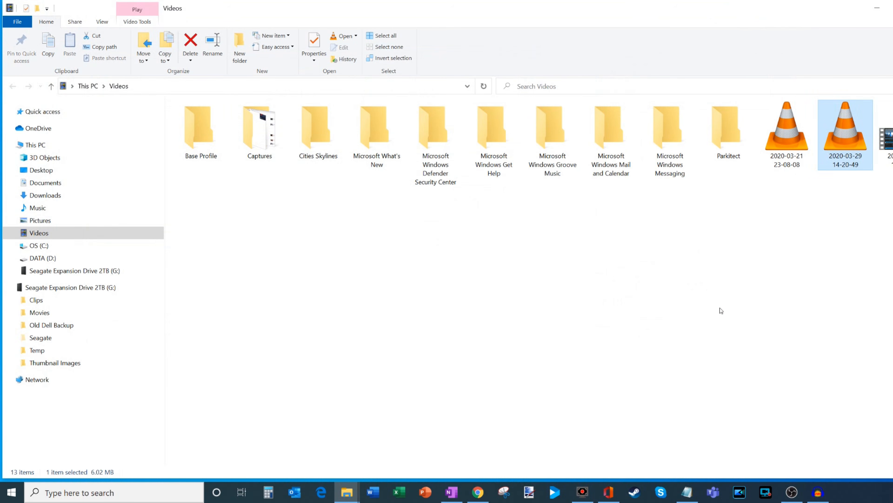
pyautogui.doubleClick(845, 134)
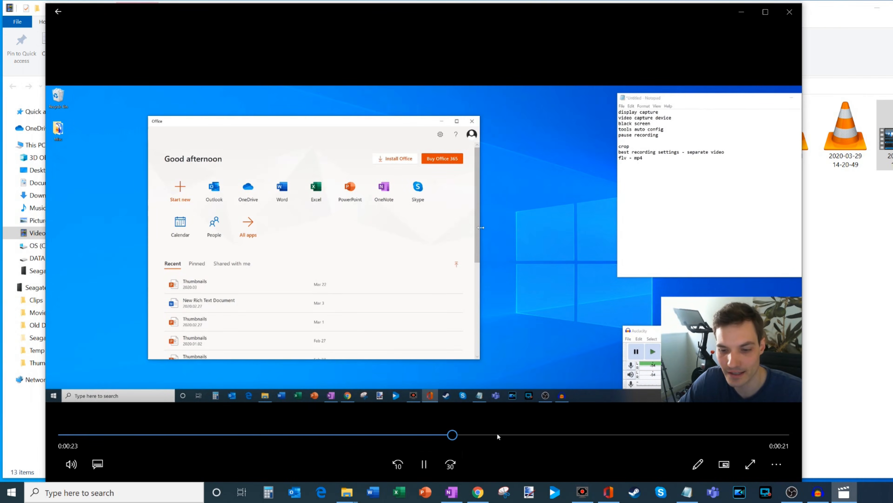
pyautogui.click(555, 435)
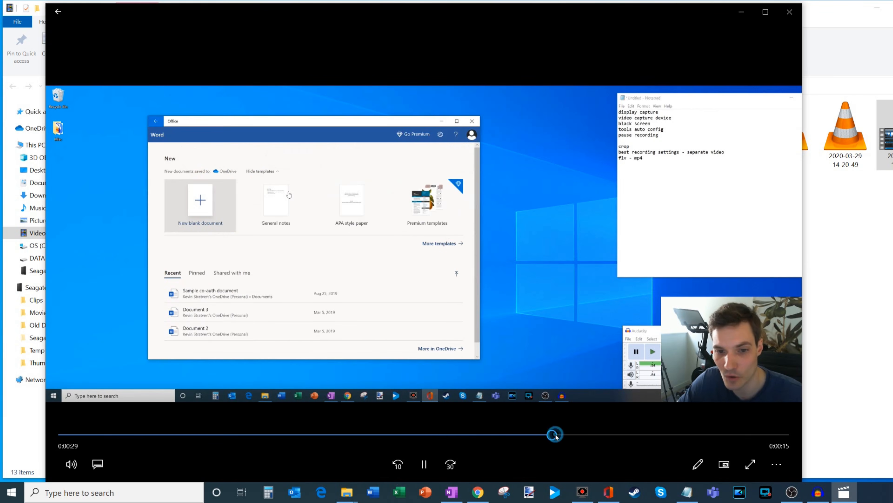
pyautogui.click(789, 12)
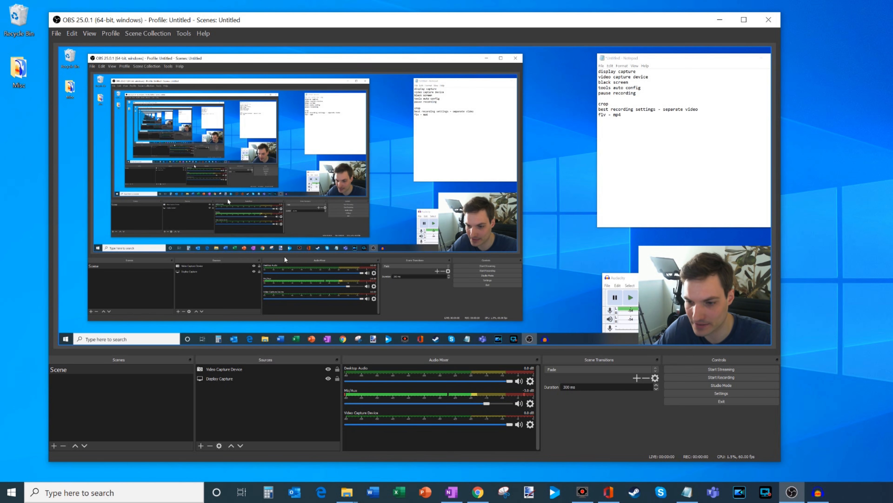
# Add a Crop/Pad effect filter with its default name to the Display Capture source
pyautogui.click(239, 379)
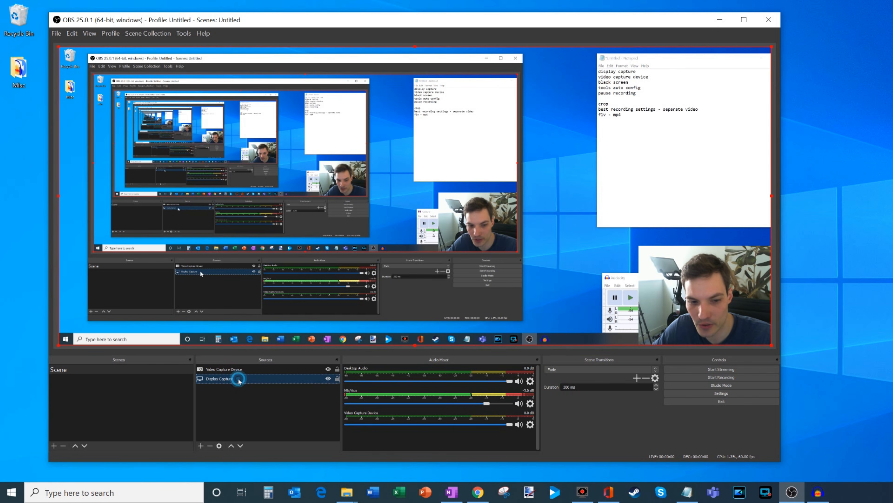
pyautogui.rightClick(239, 380)
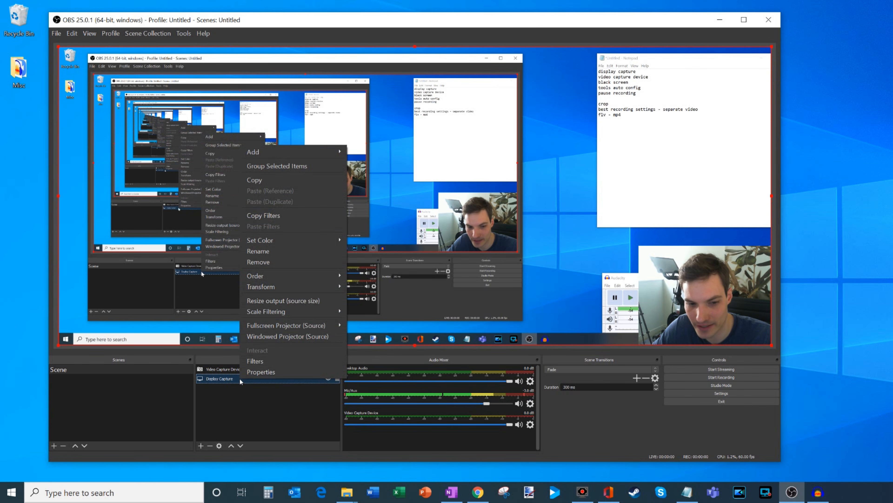
pyautogui.click(303, 362)
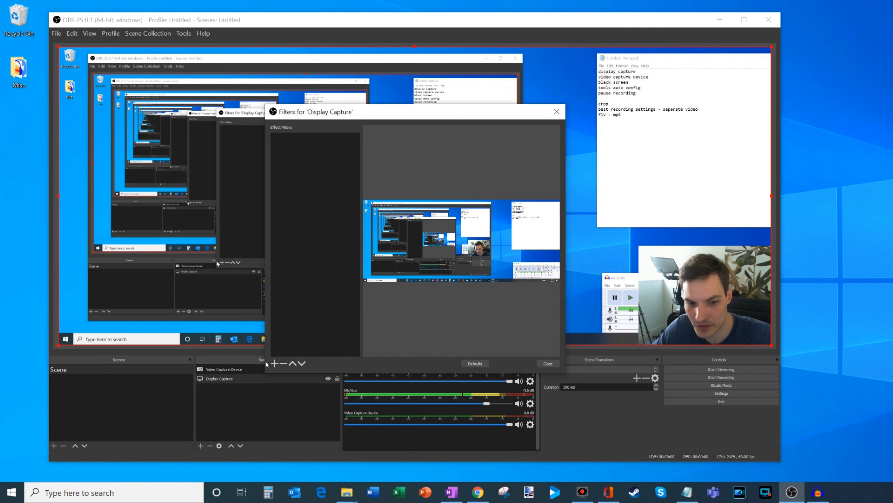
pyautogui.click(274, 363)
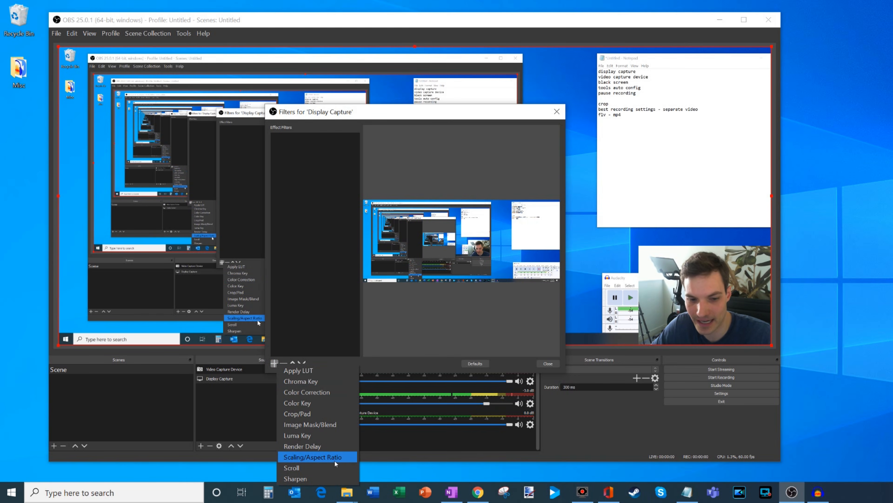
pyautogui.click(335, 414)
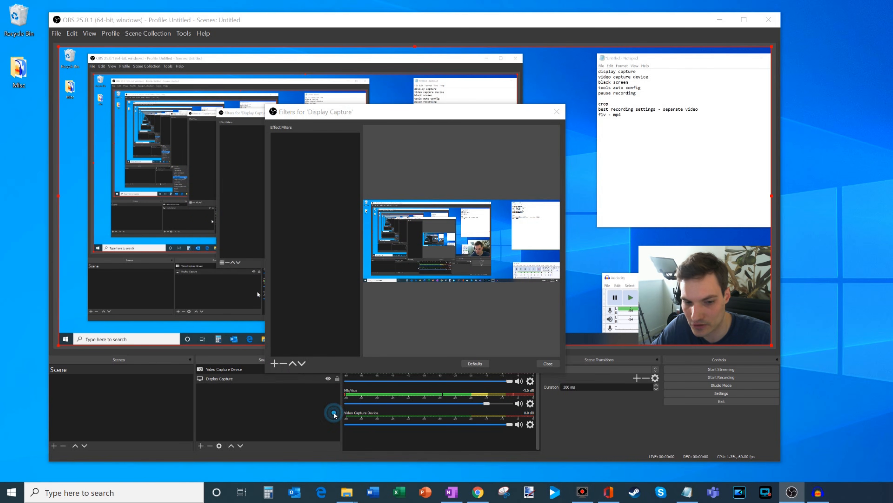
pyautogui.click(400, 257)
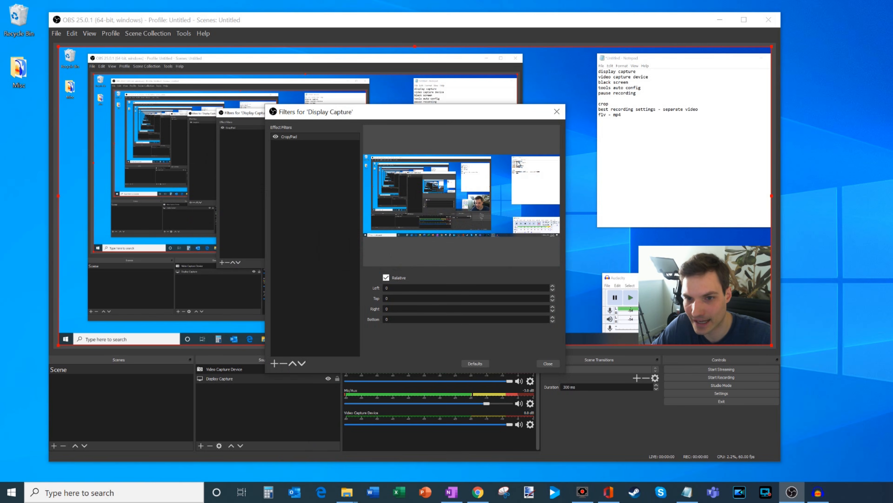
# Set the Crop/Pad filter's Right value to 500 and increase it to 1000, closing the Display Capture filters
pyautogui.click(391, 309)
pyautogui.write('500')
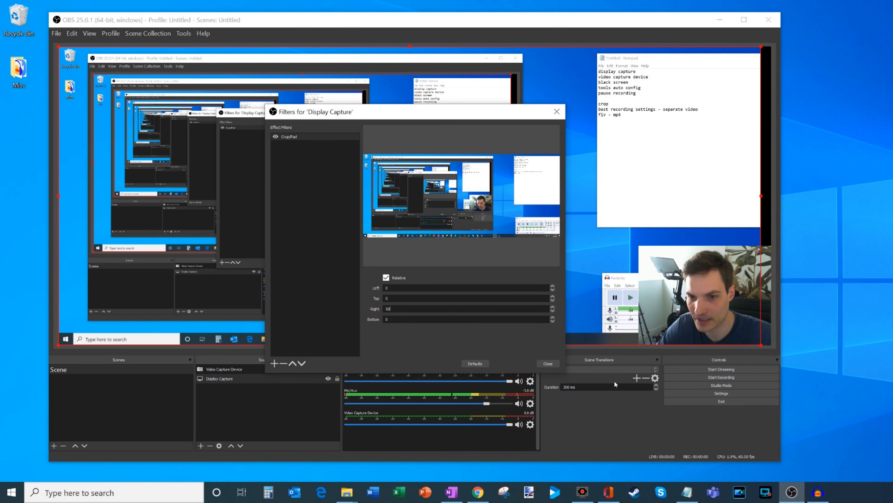
pyautogui.doubleClick(399, 309)
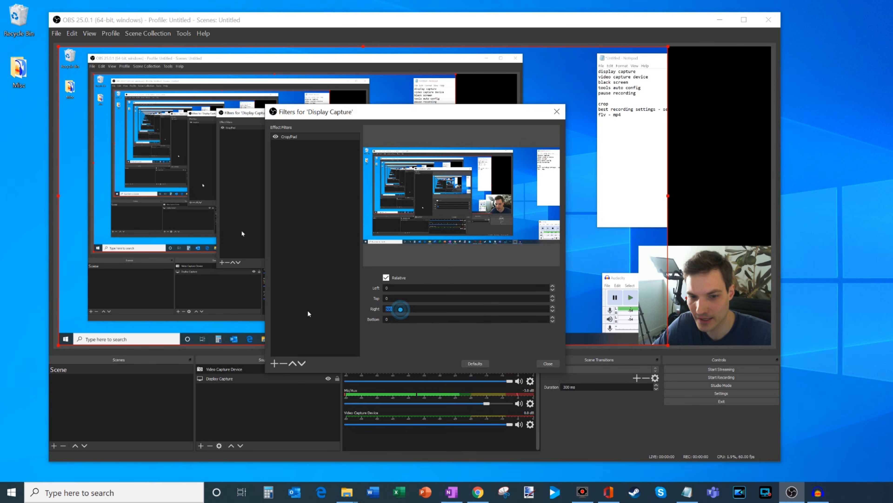
pyautogui.write('1000')
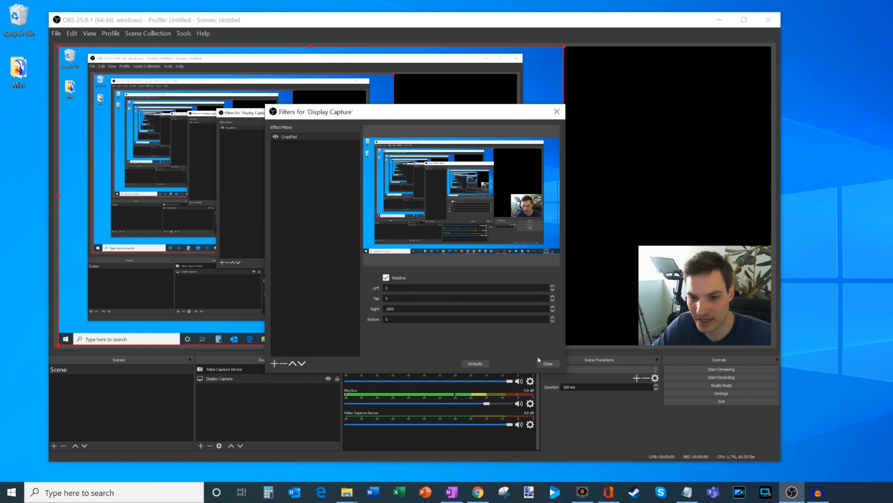
pyautogui.click(545, 363)
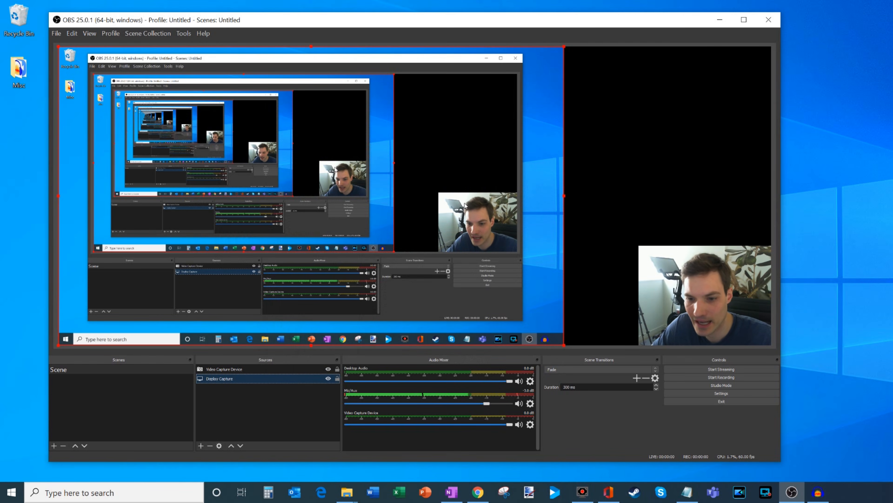